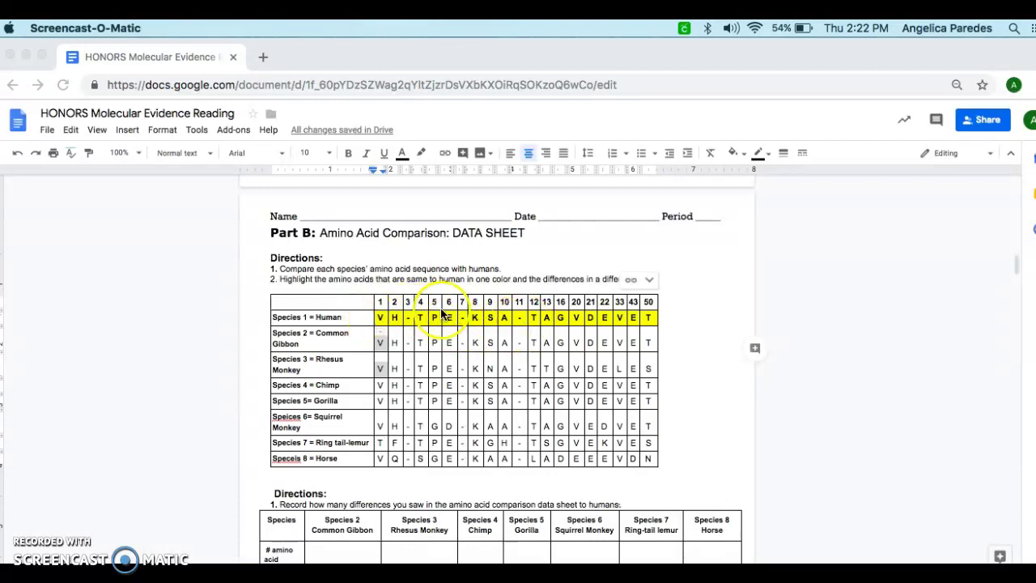
# - Shade the position 1 cells from Common Gibbon through Squirrel Monkey yellow in the amino acid comparison table
pyautogui.click(635, 315)
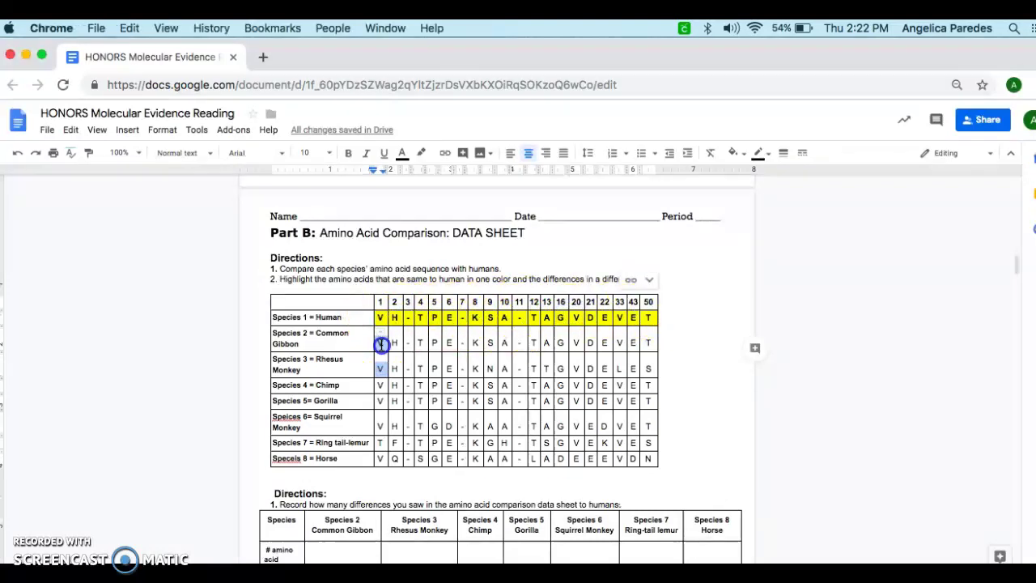
pyautogui.click(381, 343)
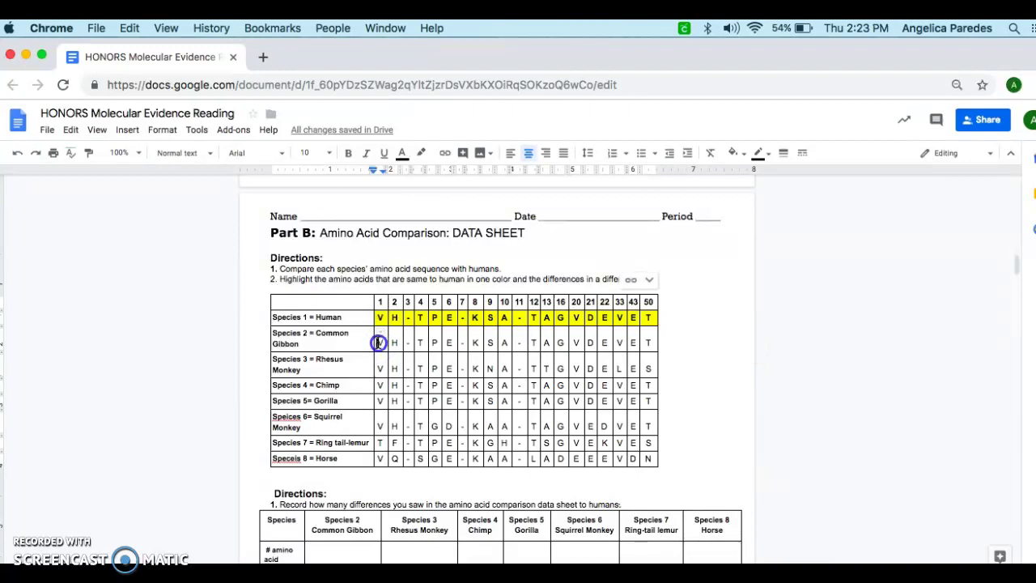
pyautogui.moveTo(378, 343); pyautogui.dragTo(380, 422)
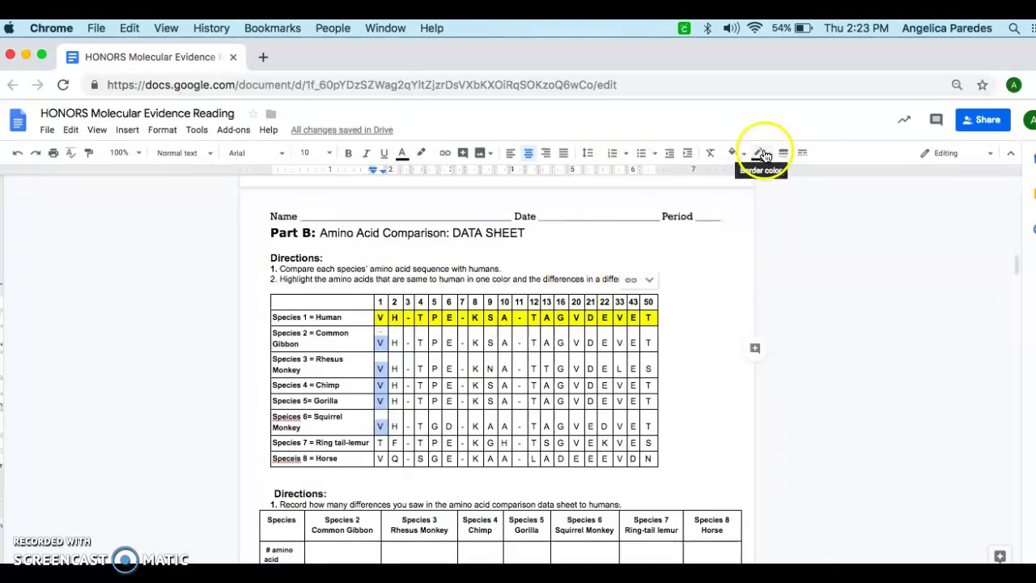
pyautogui.click(733, 154)
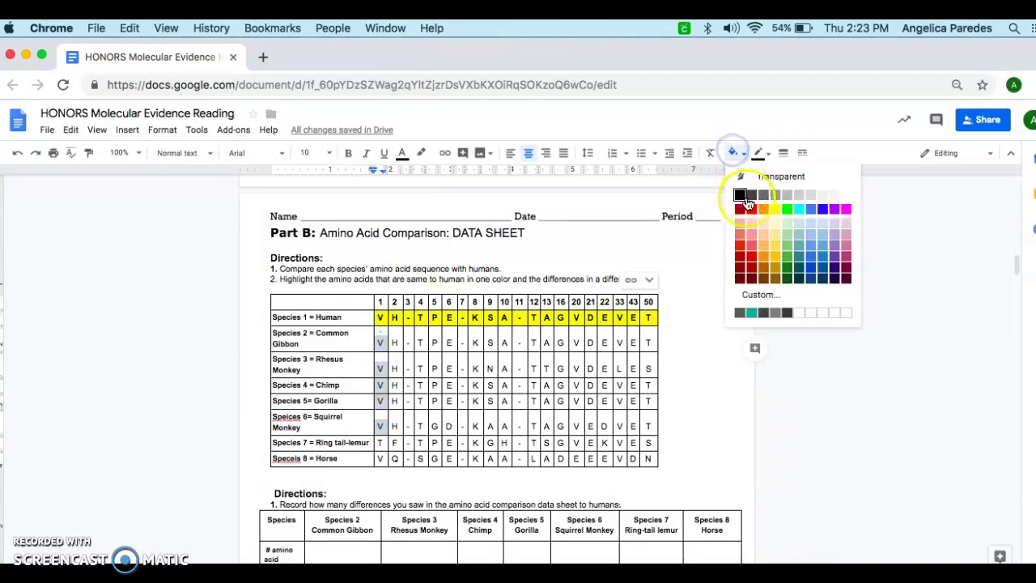
pyautogui.click(776, 209)
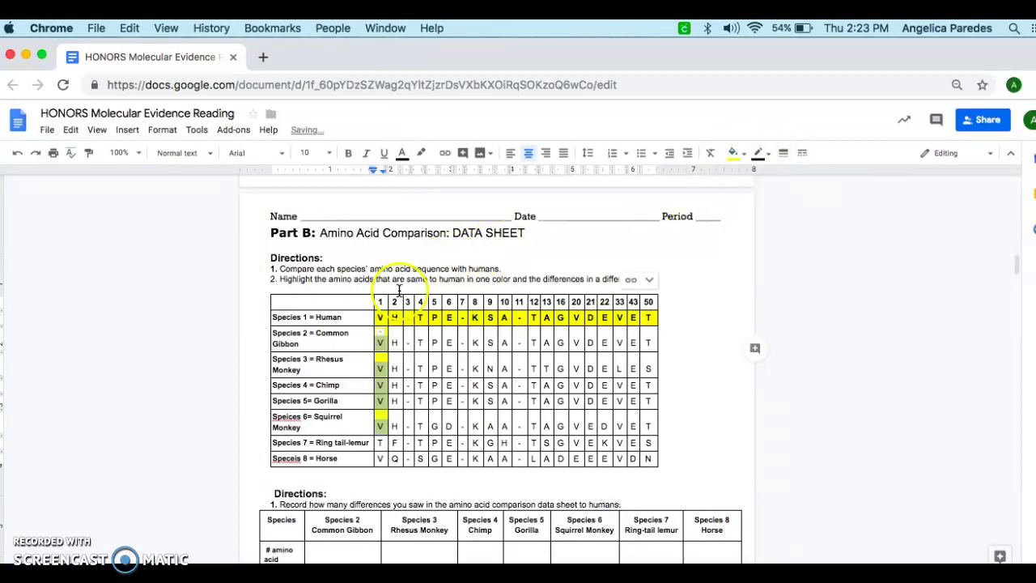
# - Shade the Horse cell in the position 1 column yellow to mark it as matching human
pyautogui.click(382, 461)
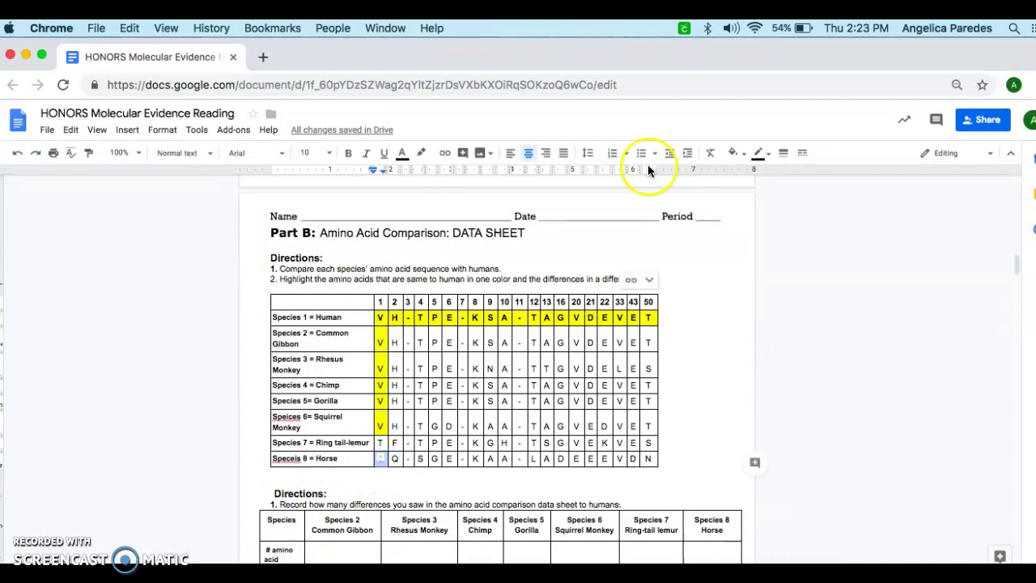
pyautogui.click(733, 153)
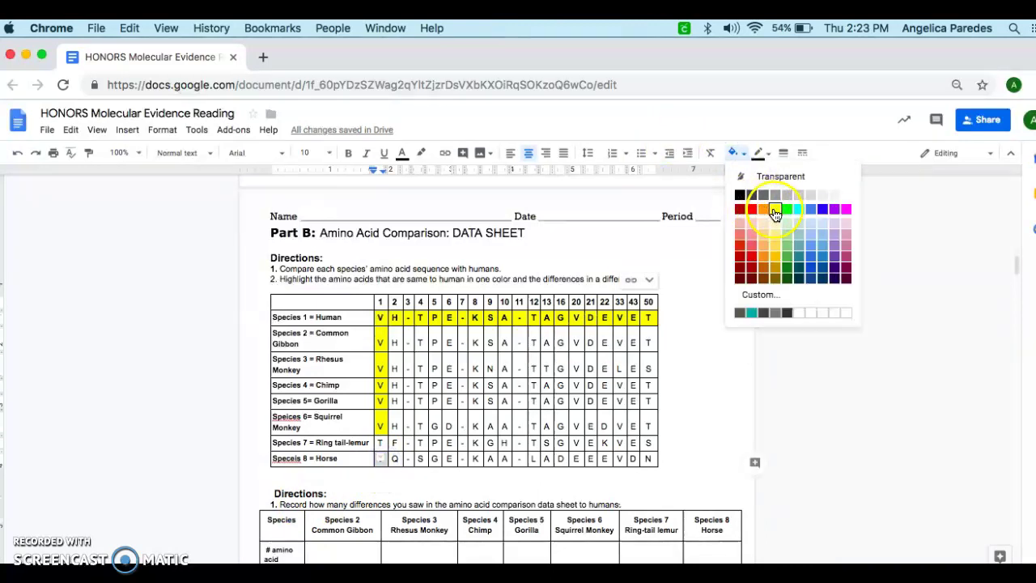
pyautogui.click(775, 209)
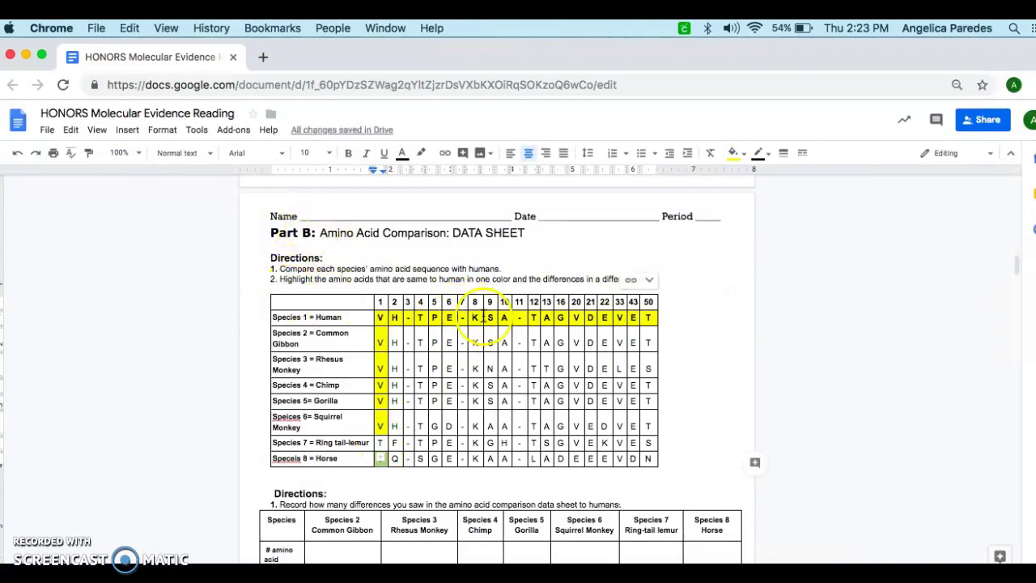
# - Shade the Ring tail-lemur cell in the position 1 column light green to mark a difference from human
pyautogui.click(379, 442)
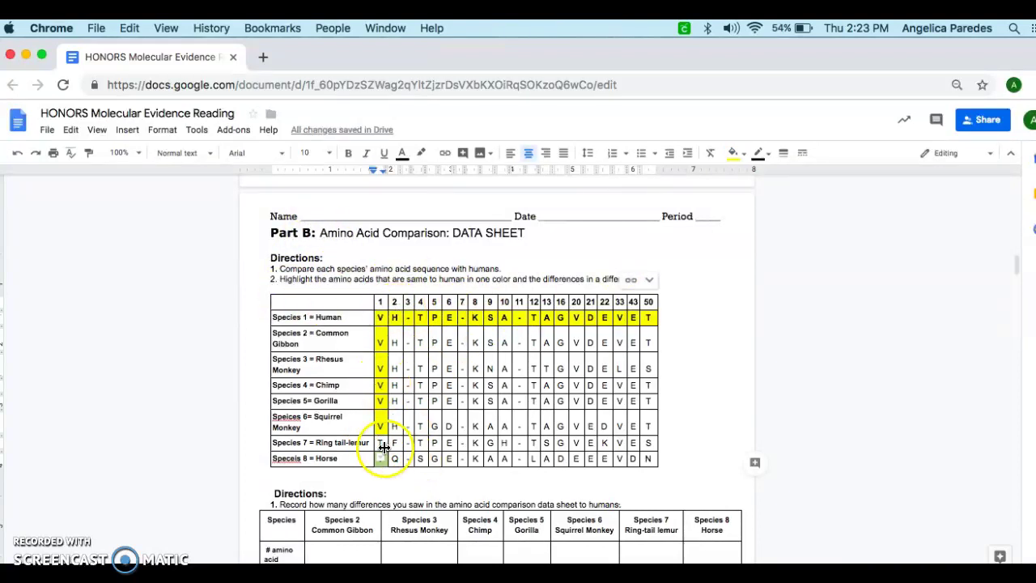
pyautogui.click(380, 444)
pyautogui.click(384, 444)
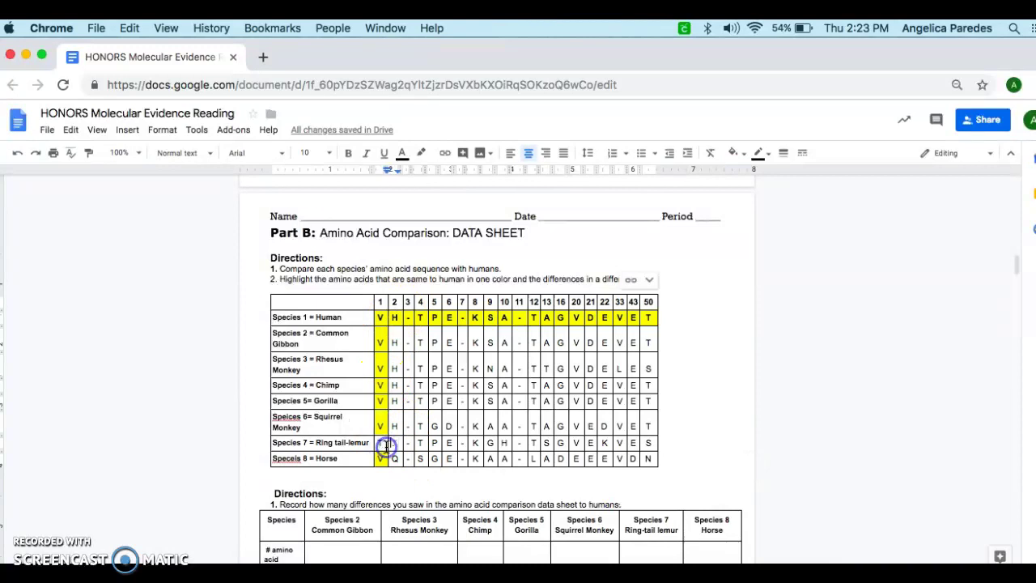
pyautogui.click(385, 444)
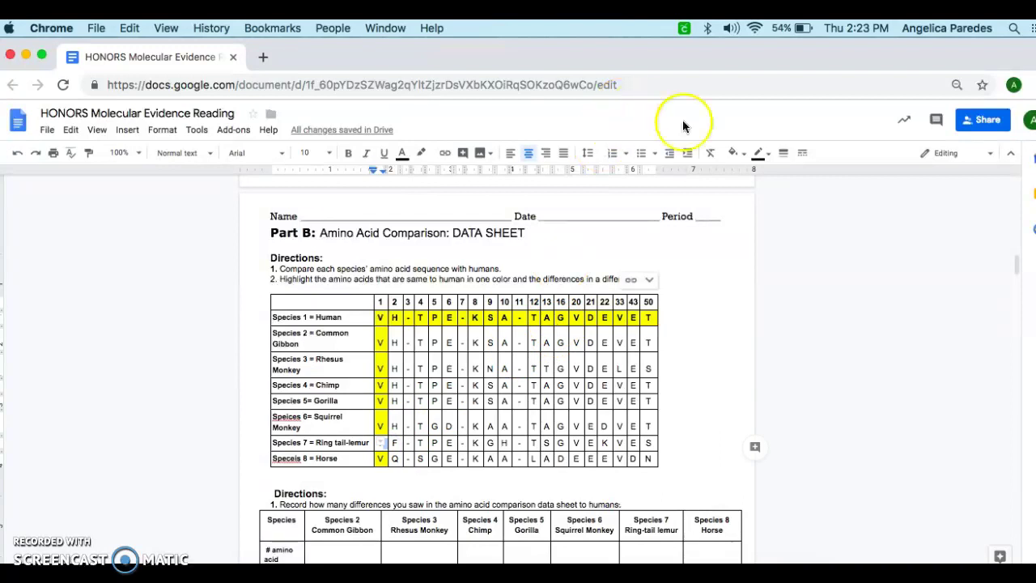
pyautogui.click(734, 154)
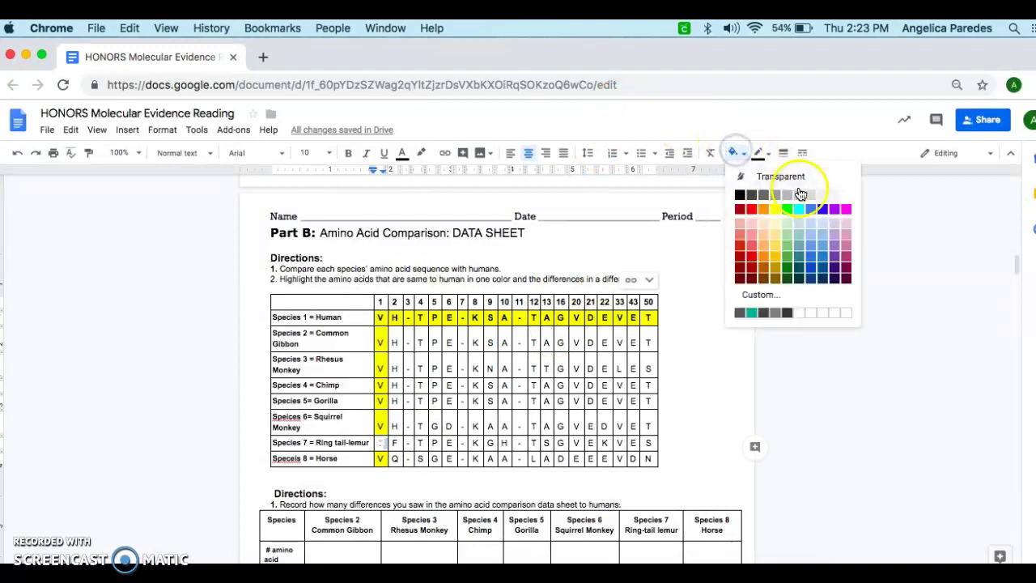
pyautogui.click(785, 239)
pyautogui.click(693, 358)
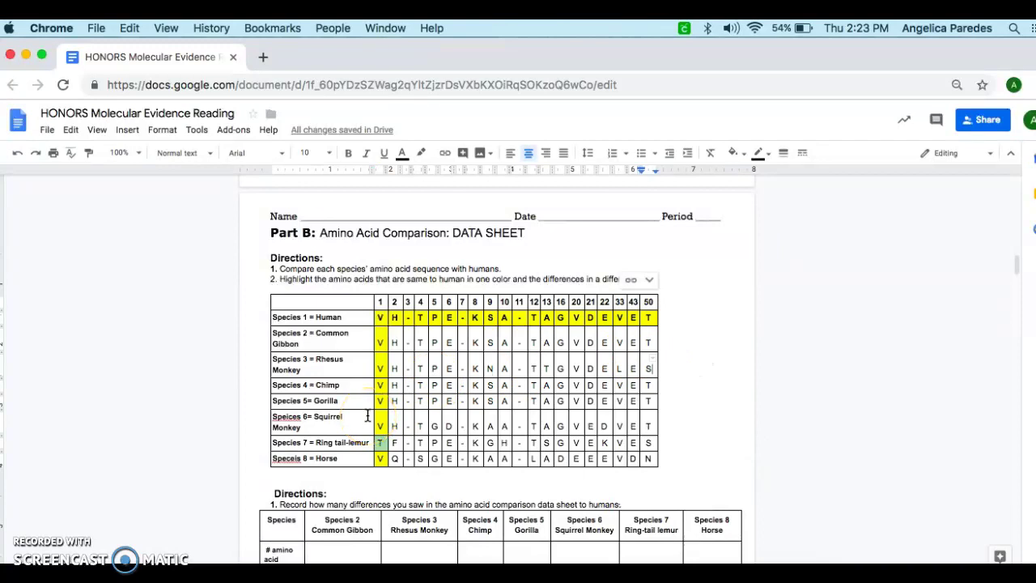
# - Shade the position 2 cells from Common Gibbon through Squirrel Monkey yellow
pyautogui.click(394, 341)
pyautogui.moveTo(401, 350); pyautogui.dragTo(398, 441)
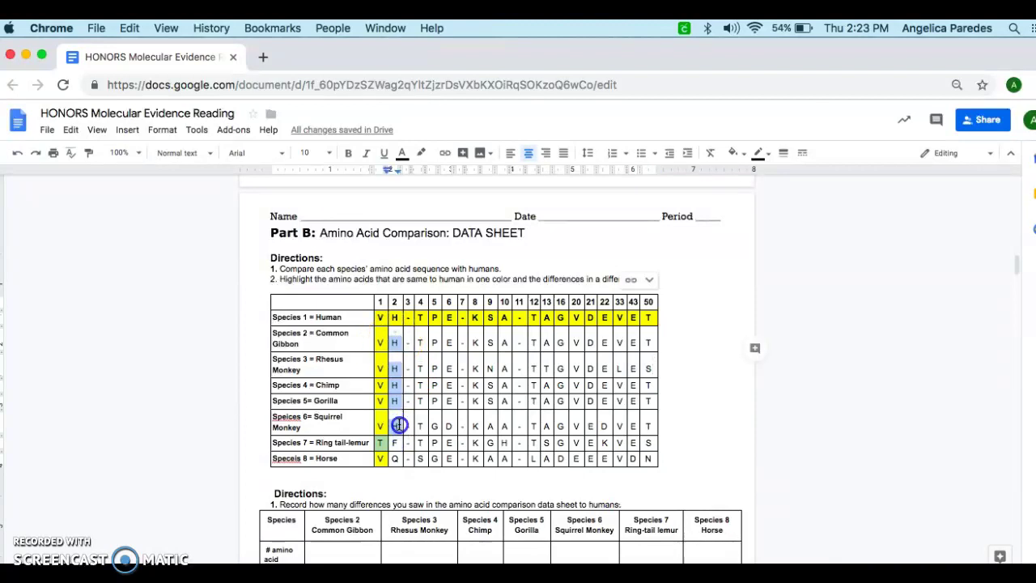
pyautogui.click(733, 153)
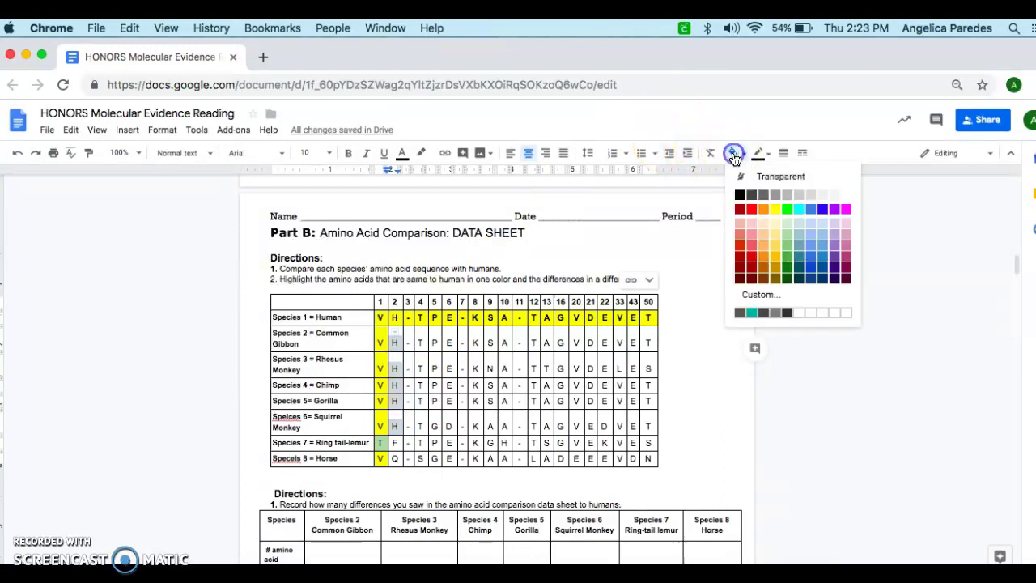
pyautogui.click(775, 212)
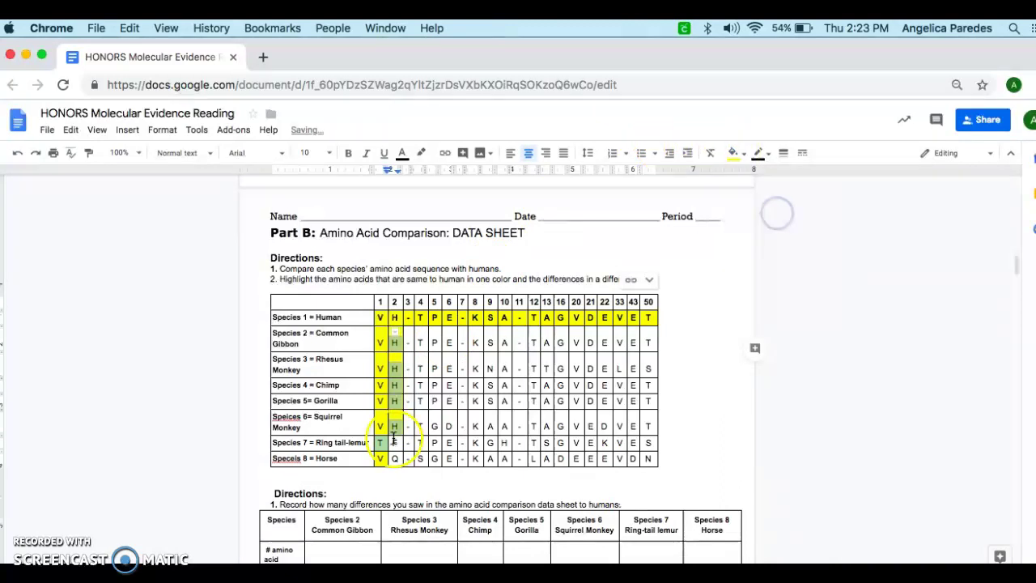
# - Shade the Ring tail-lemur and Horse cells in the position 2 column light green
pyautogui.click(393, 453)
pyautogui.click(397, 447)
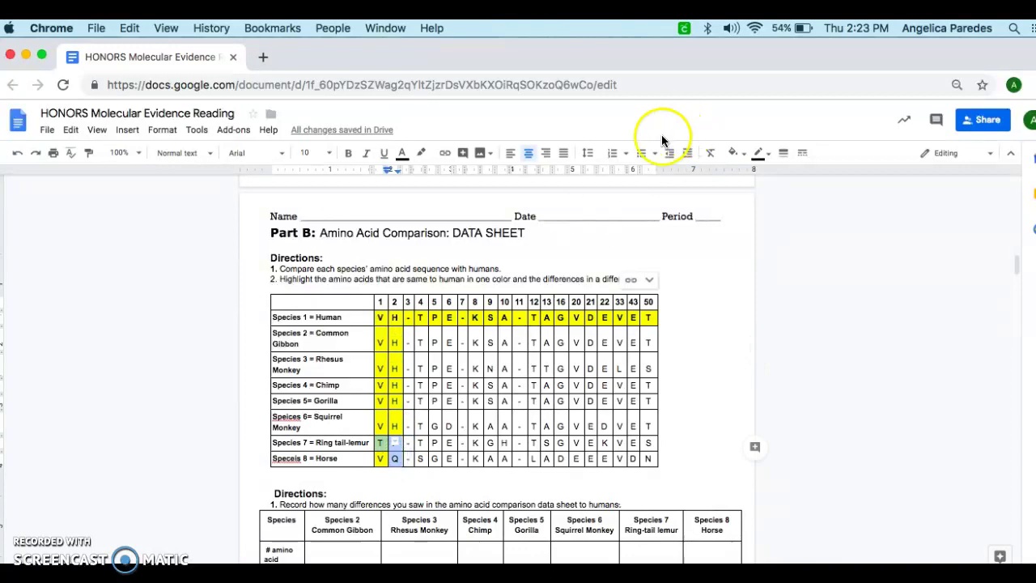
pyautogui.click(734, 153)
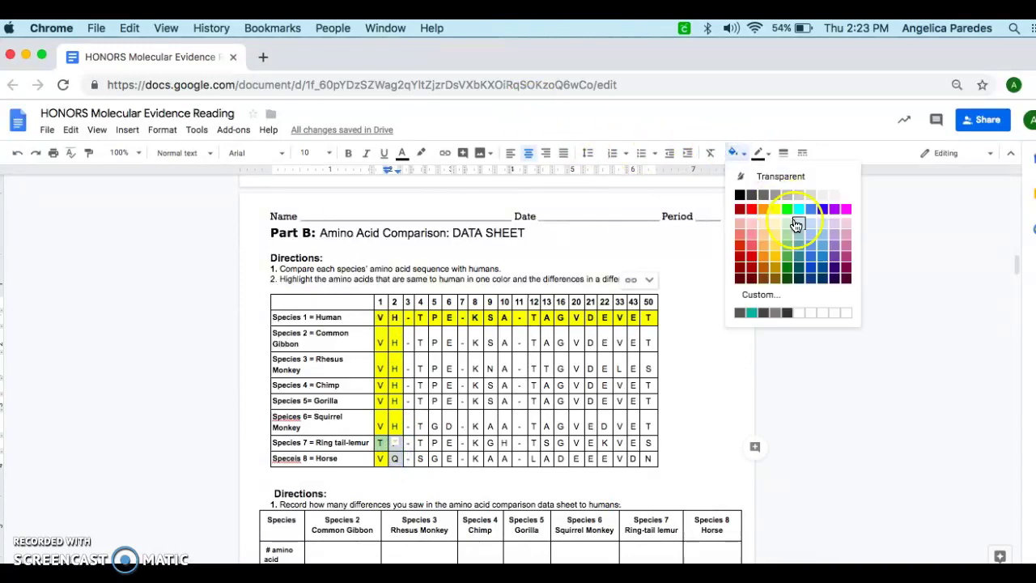
pyautogui.click(789, 234)
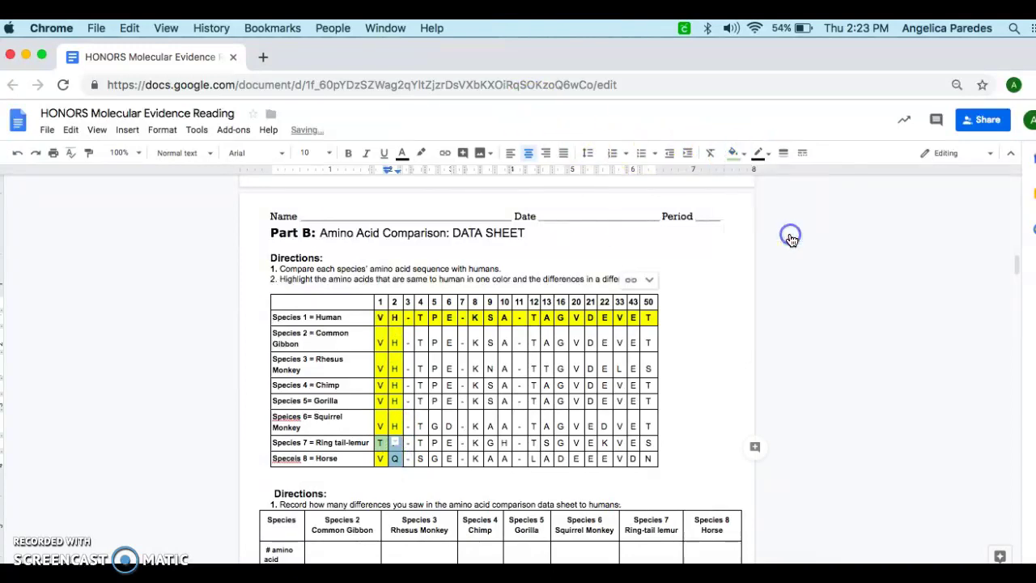
# - Shade the position 4 cells from Common Gibbon through Ring tail-lemur yellow
pyautogui.click(421, 322)
pyautogui.moveTo(420, 323); pyautogui.dragTo(417, 336)
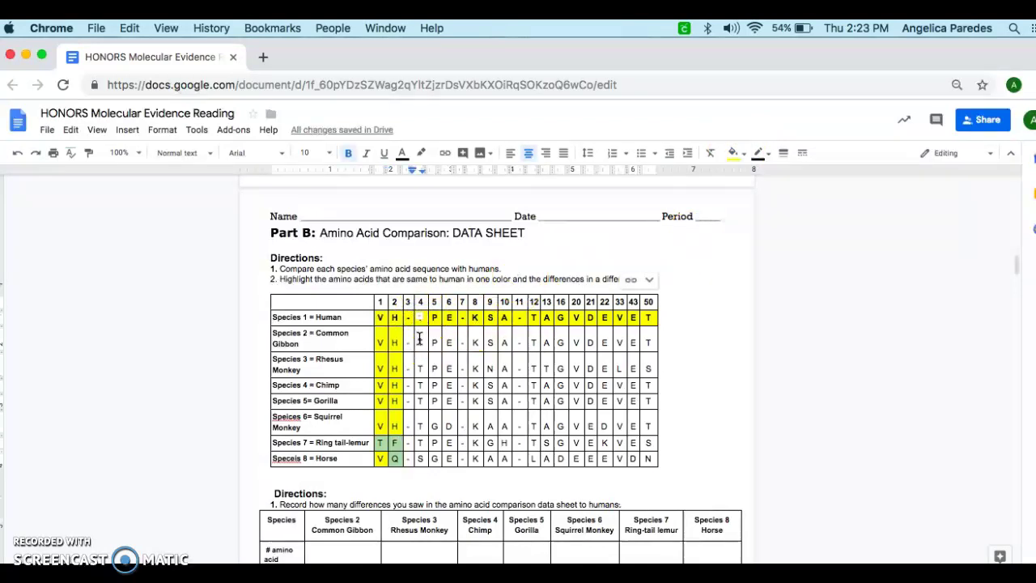
pyautogui.moveTo(425, 371); pyautogui.dragTo(424, 400)
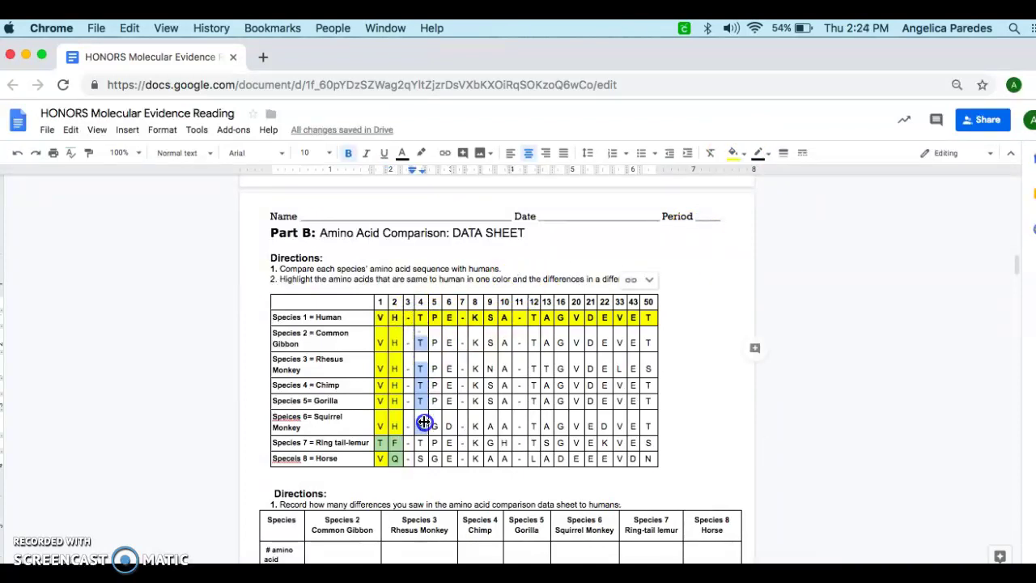
pyautogui.click(735, 153)
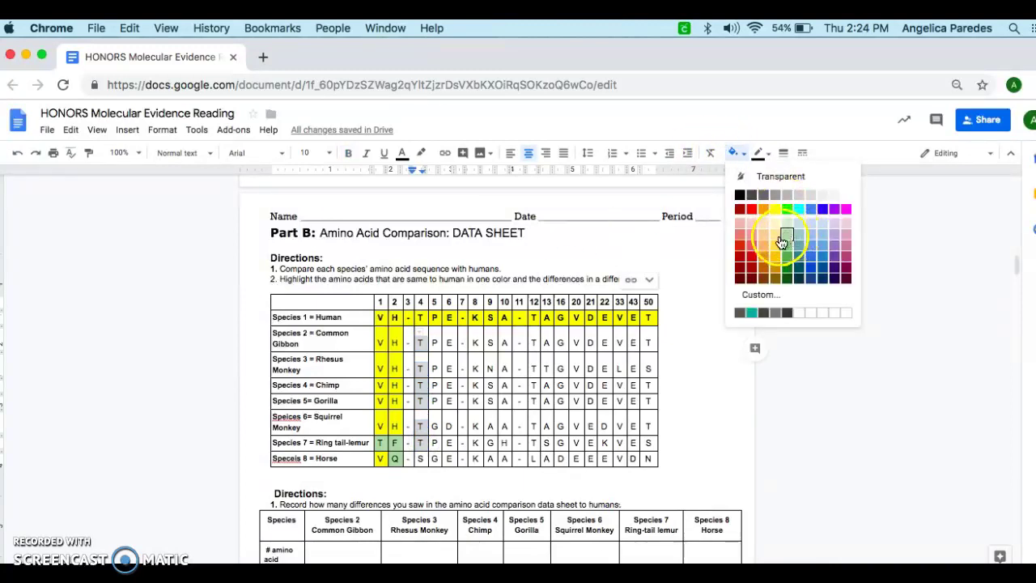
pyautogui.click(785, 222)
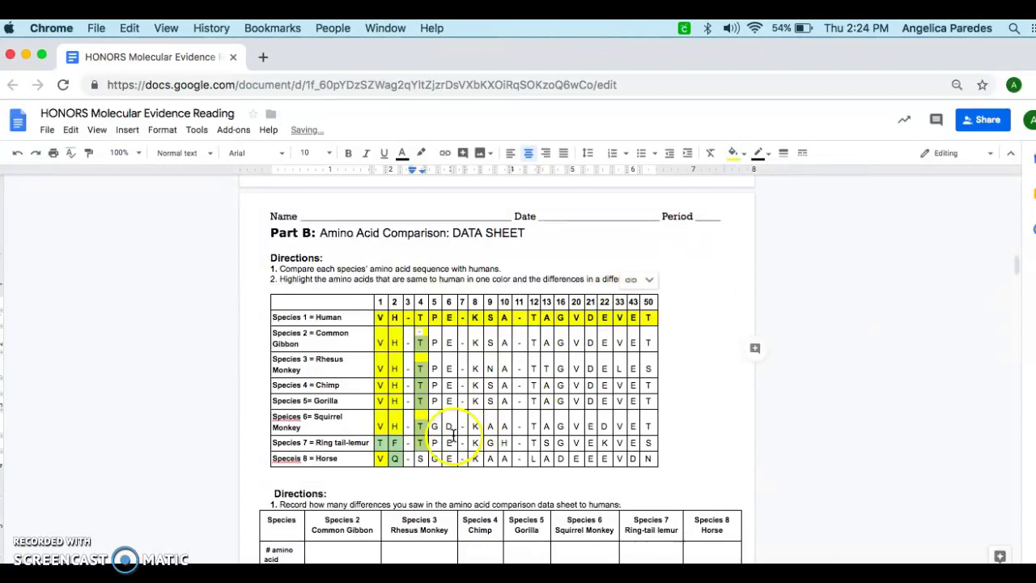
# - Shade the Horse cell in the position 4 column light green to mark it as different from human
pyautogui.click(420, 460)
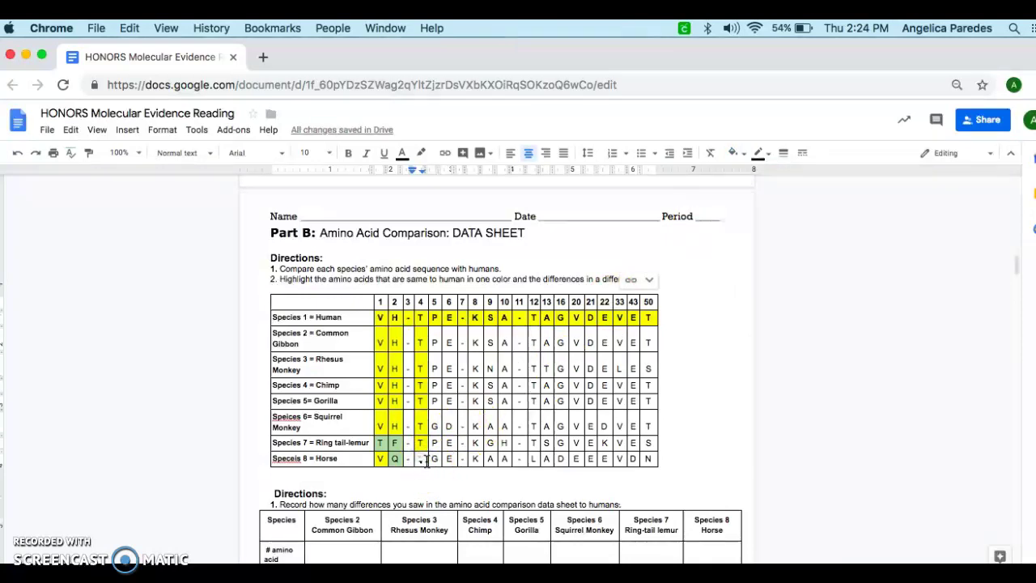
pyautogui.click(423, 460)
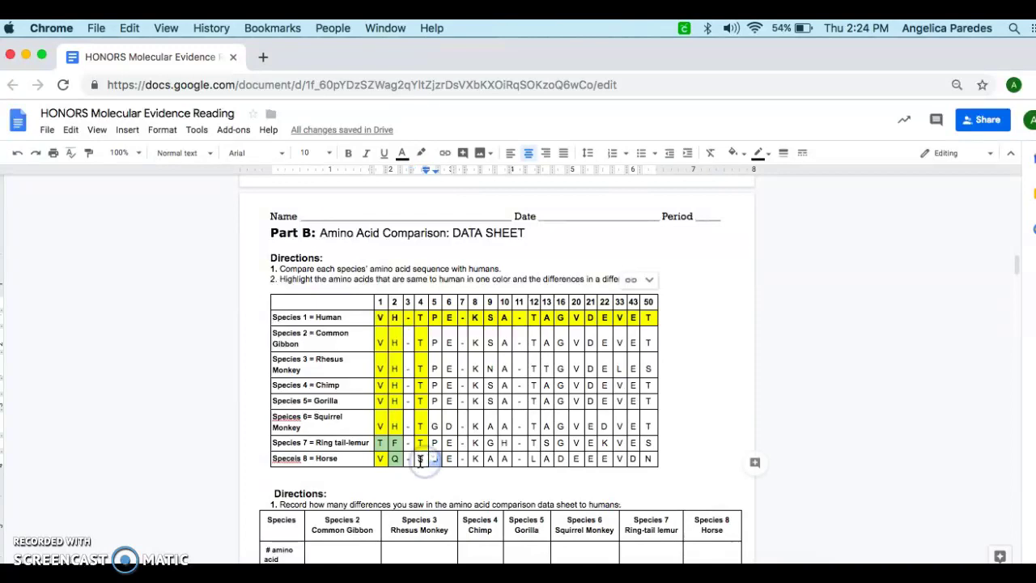
pyautogui.click(420, 460)
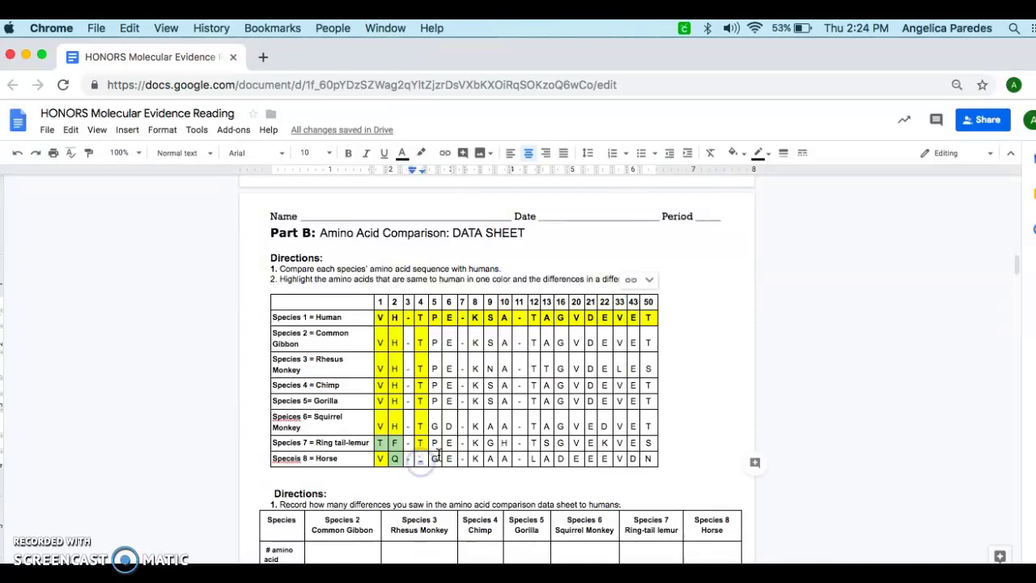
pyautogui.click(731, 153)
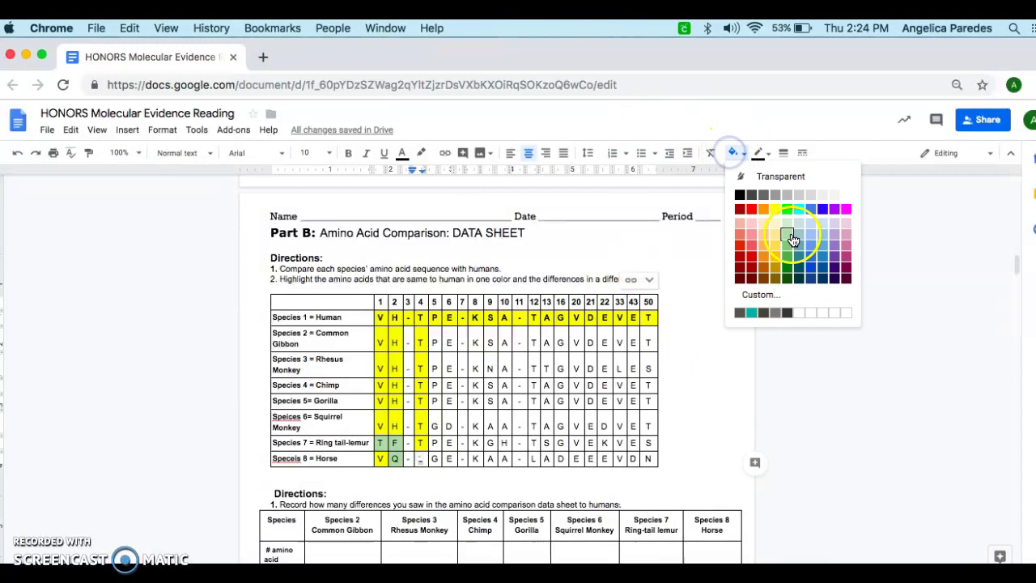
pyautogui.click(787, 234)
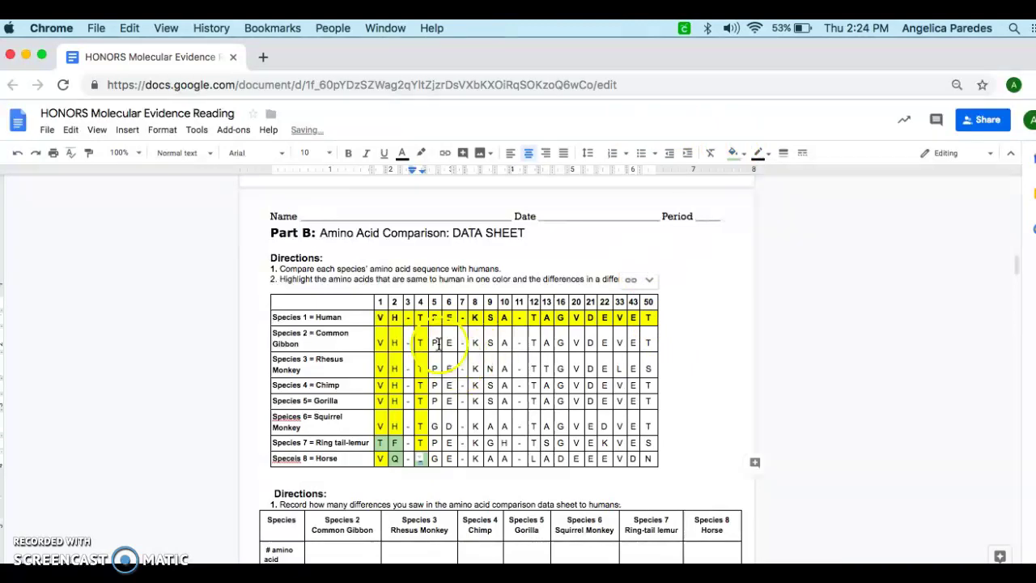
# - Select the position 5 cells from Common Gibbon down to Squirrel Monkey in the comparison table
pyautogui.moveTo(433, 338); pyautogui.dragTo(432, 424)
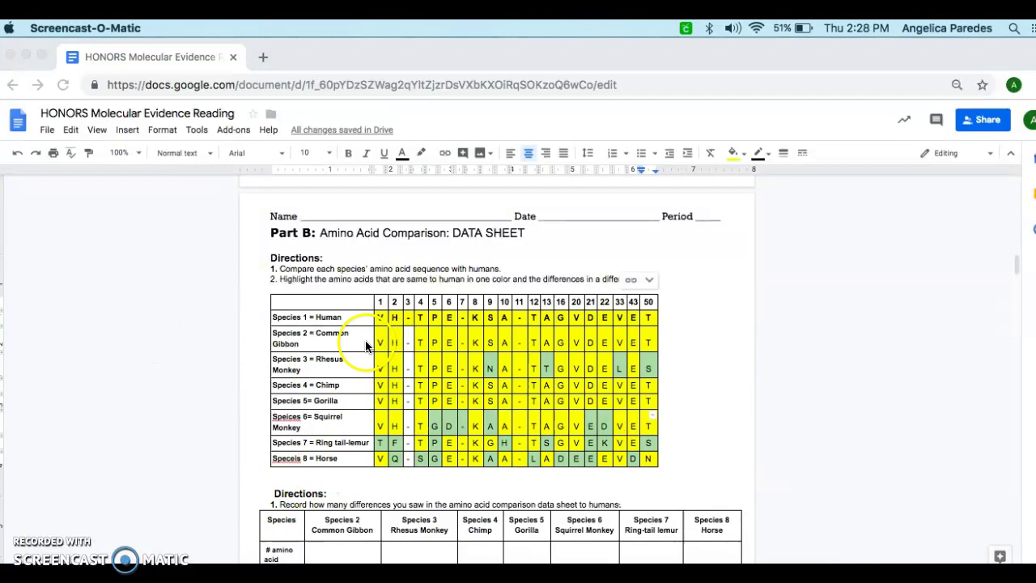
# - Record 0 amino acid differences to human for Species 2 Common Gibbon in the differences table
pyautogui.scroll(-2, 421, 361)
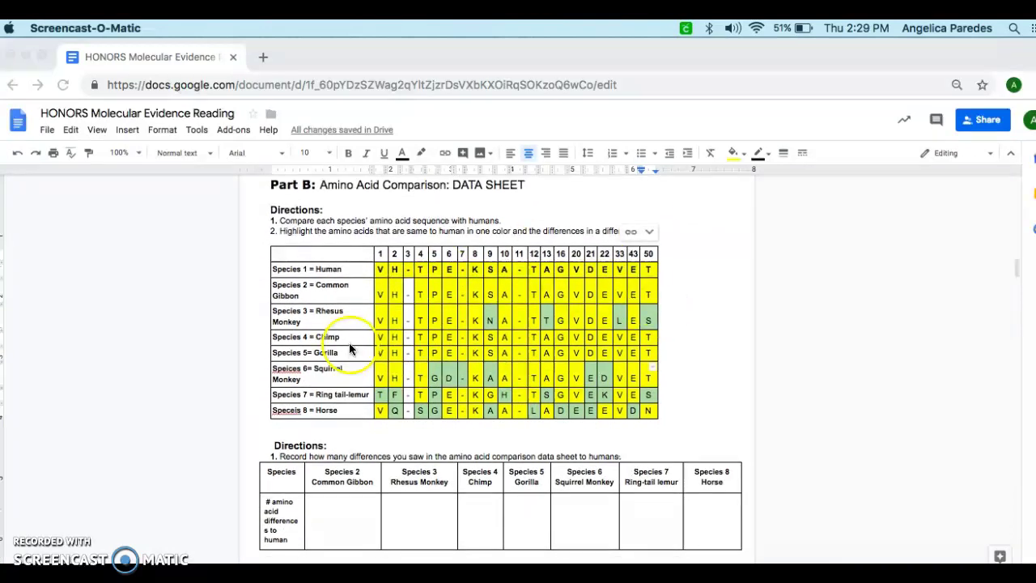
pyautogui.scroll(-3, 345, 356)
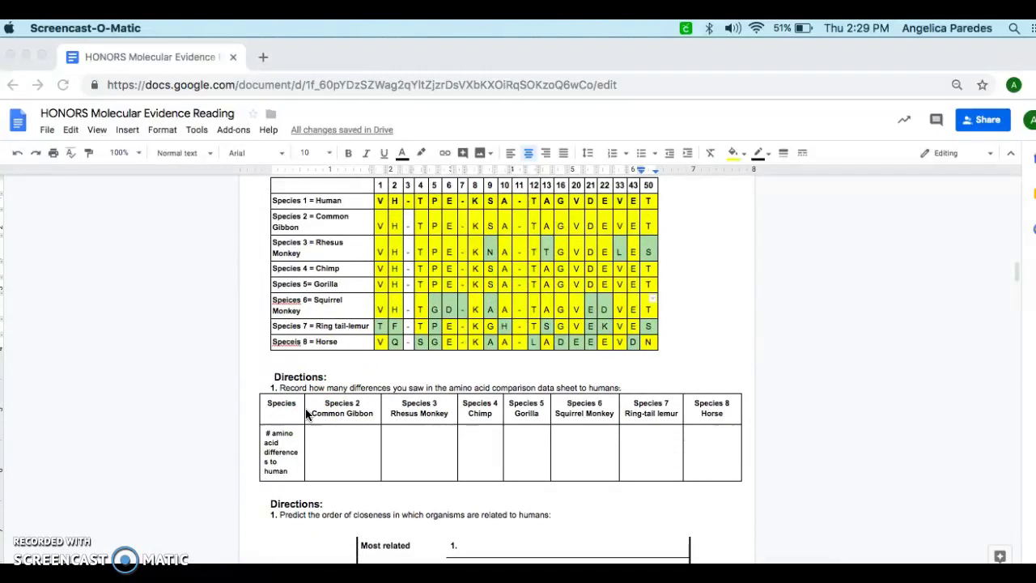
pyautogui.scroll(1, 432, 406)
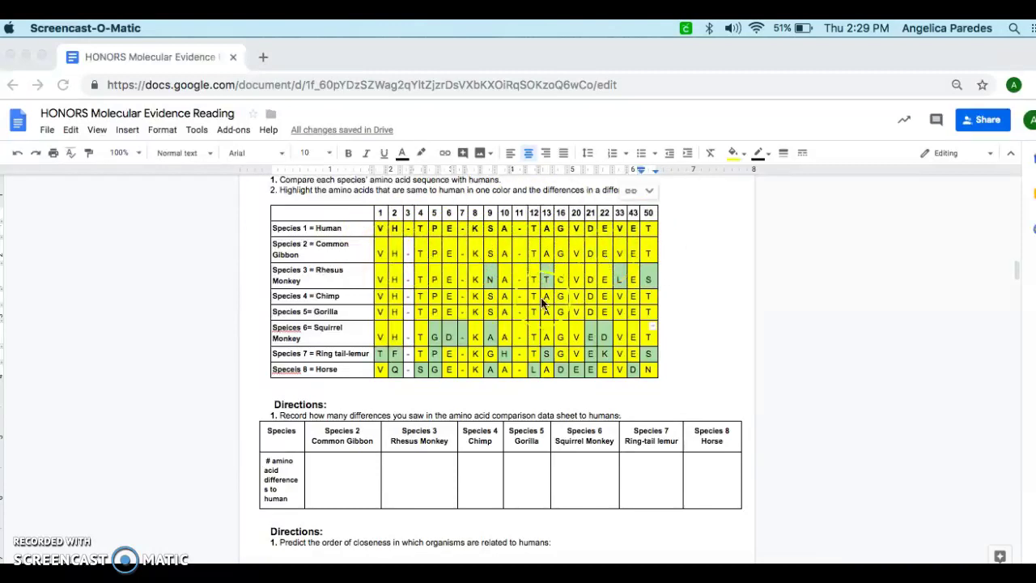
pyautogui.click(333, 476)
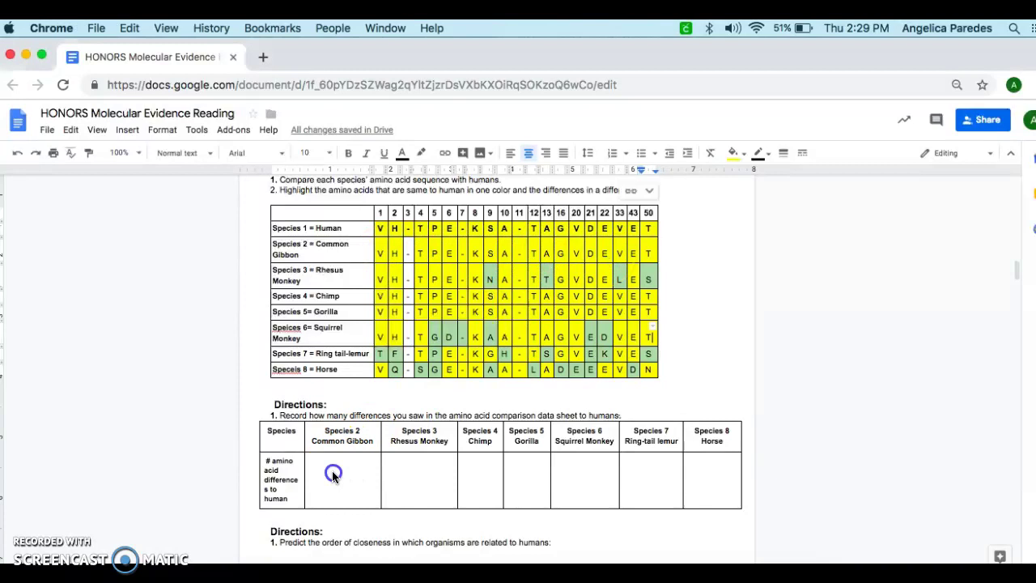
pyautogui.click(333, 474)
pyautogui.write('0')
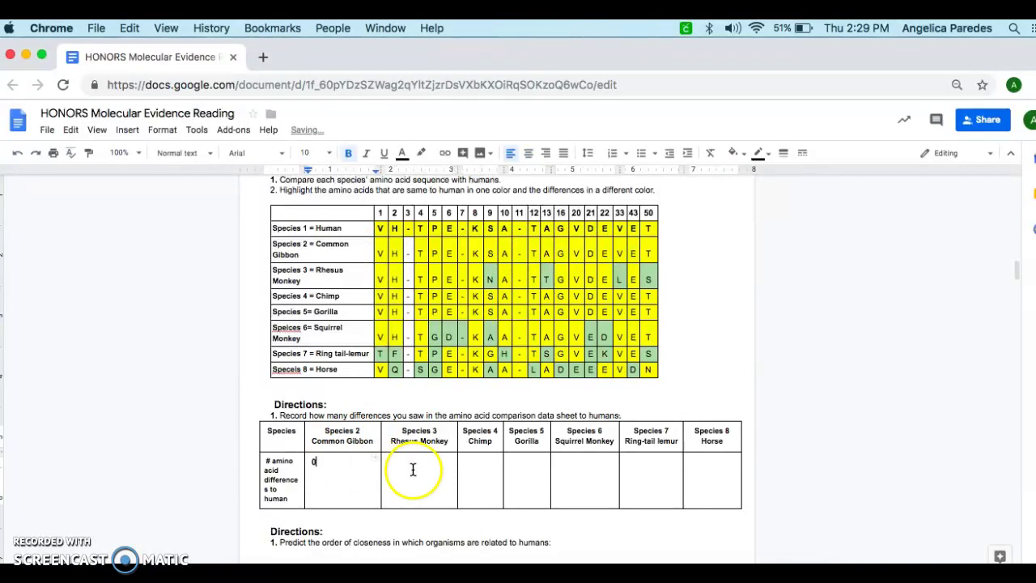
# - Record 4 amino acid differences to human for Rhesus Monkey and 0 each for Chimp and Gorilla in the differences table
pyautogui.click(415, 471)
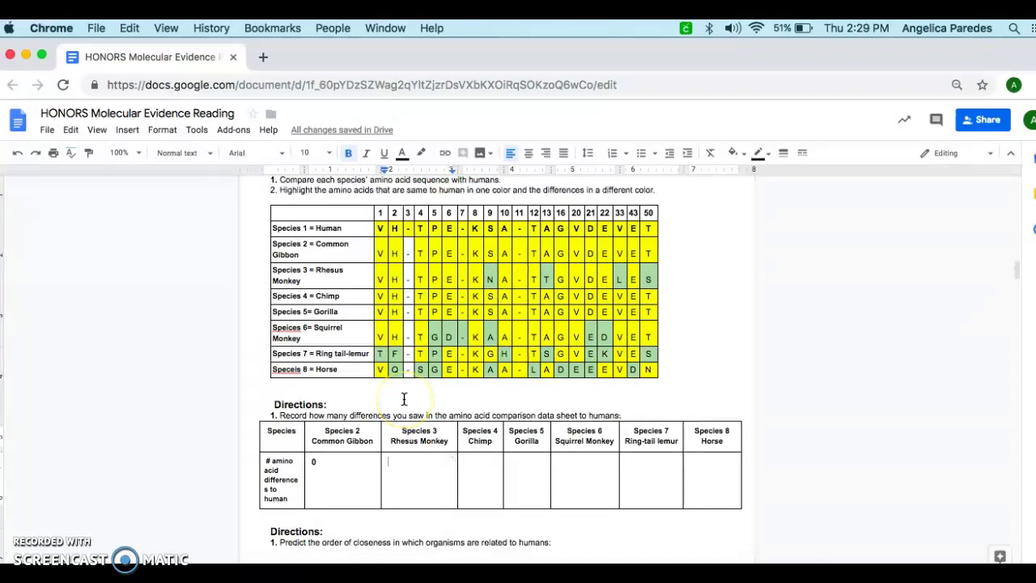
pyautogui.write('4')
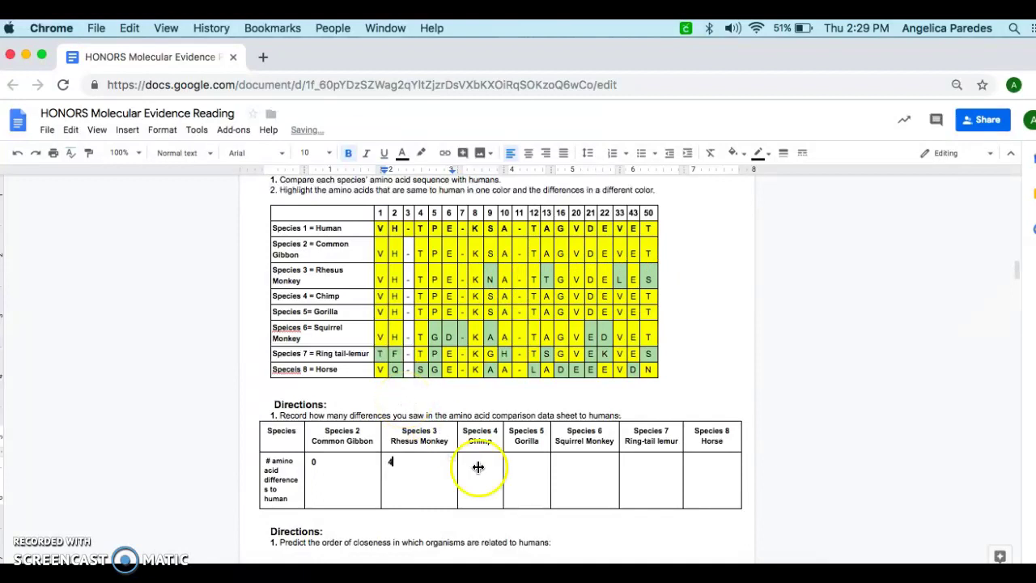
pyautogui.click(475, 482)
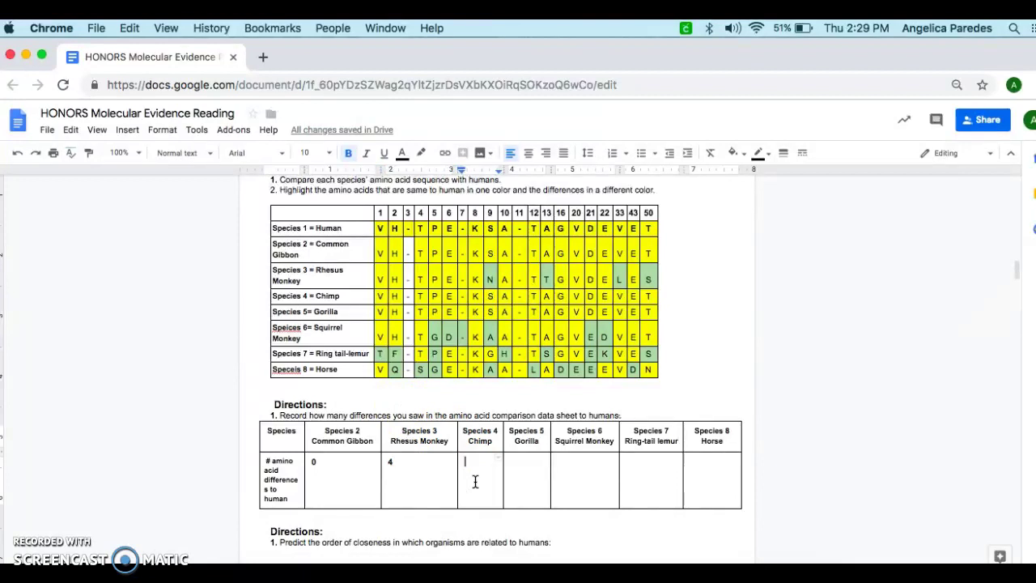
pyautogui.click(361, 299)
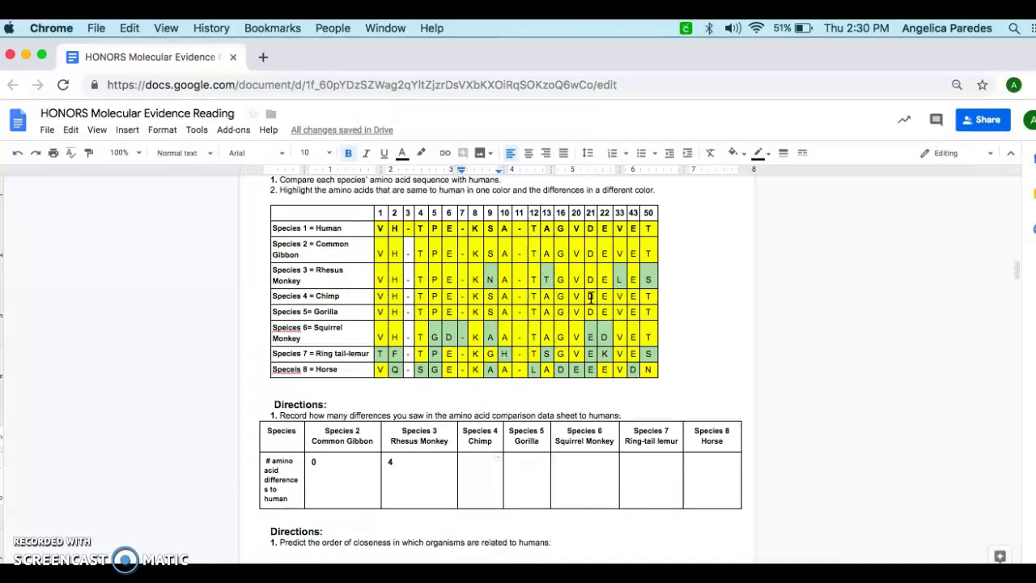
pyautogui.write('0')
pyautogui.click(525, 478)
pyautogui.write('0')
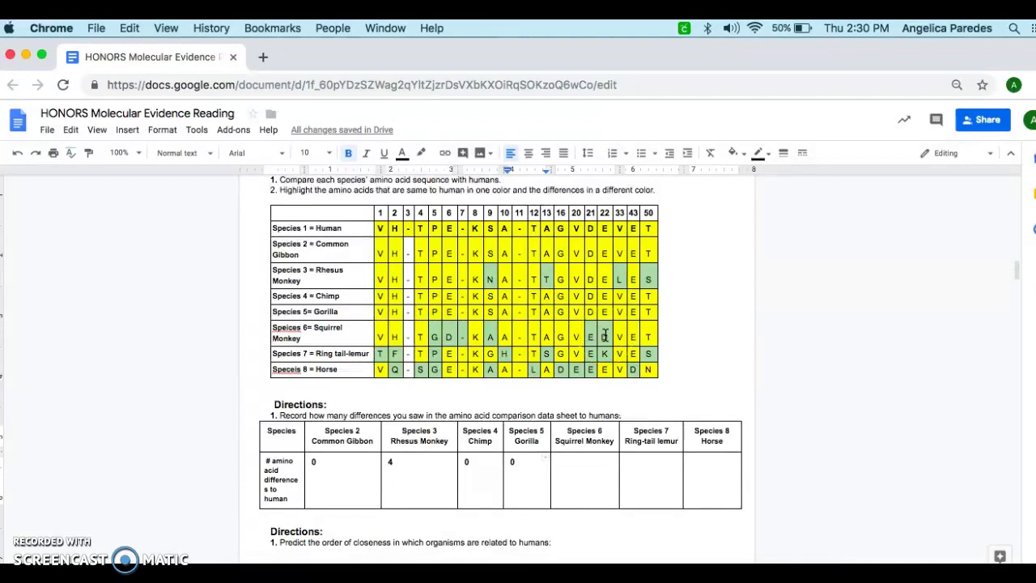
# - Fill in the remaining difference counts to human: 6 for Squirrel Monkey, 8 for Ring-tail lemur and 10 for Horse
pyautogui.click(583, 467)
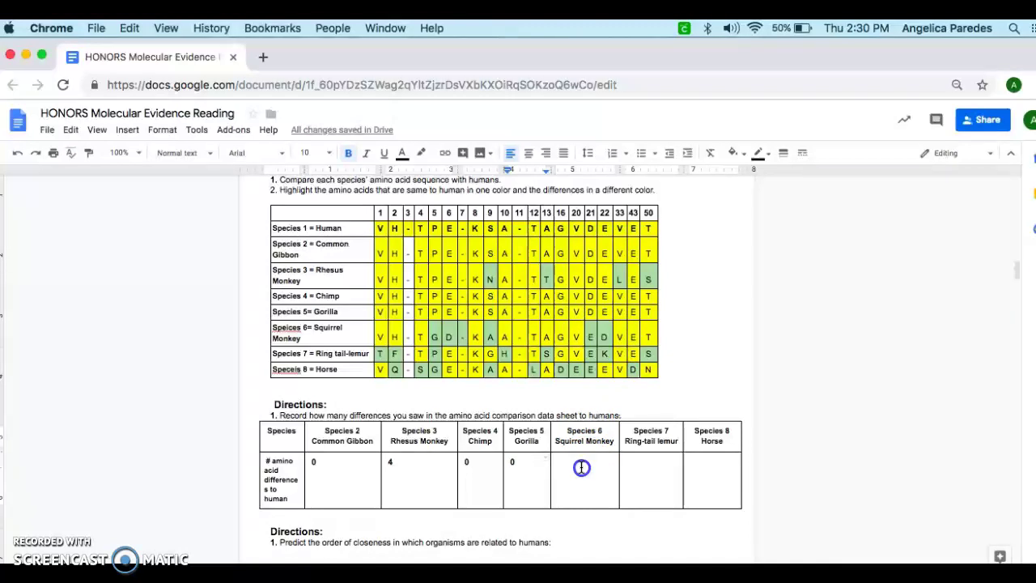
pyautogui.write('6')
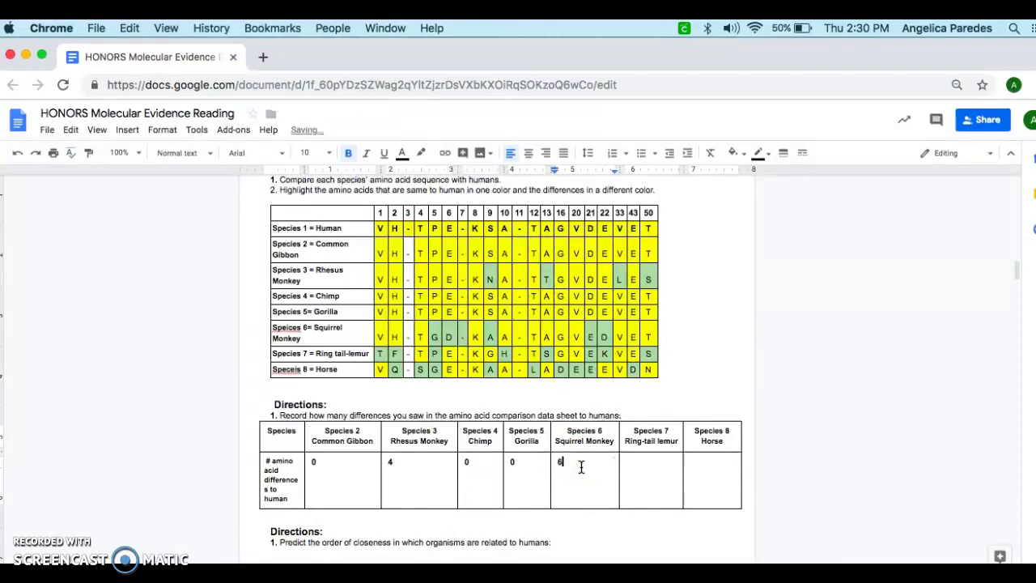
pyautogui.click(642, 473)
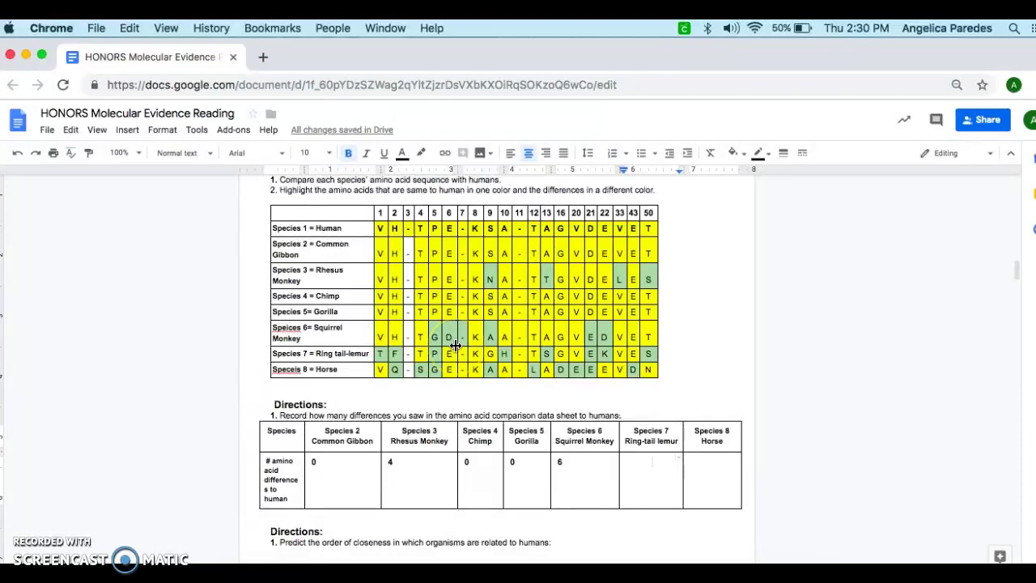
pyautogui.write('8')
pyautogui.click(712, 478)
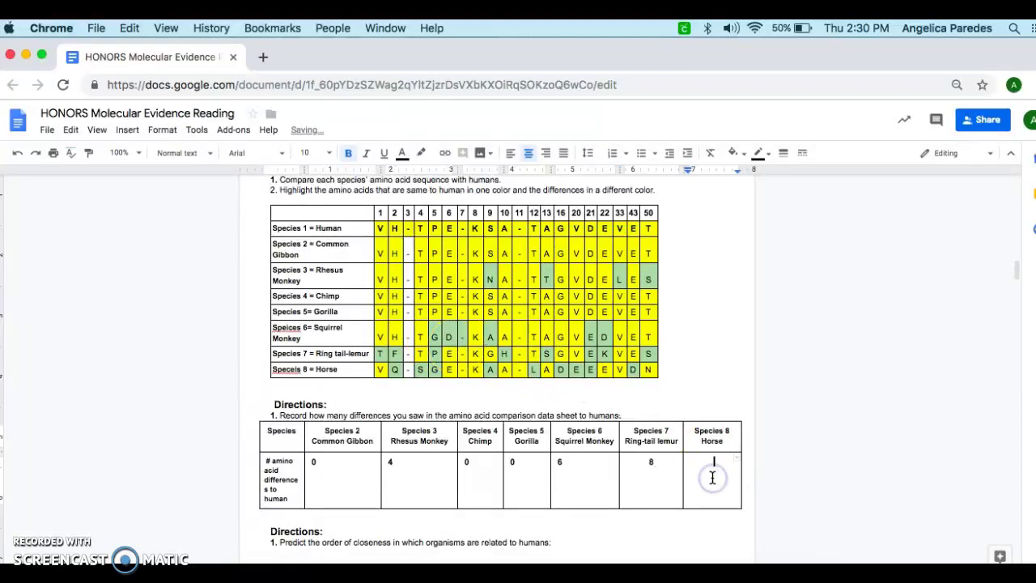
pyautogui.write('10')
# - Enter "Gibbon, Chimp, and Gorilla" on line 1, the most related rank, of the closeness-to-humans prediction table
pyautogui.scroll(-3, 712, 454)
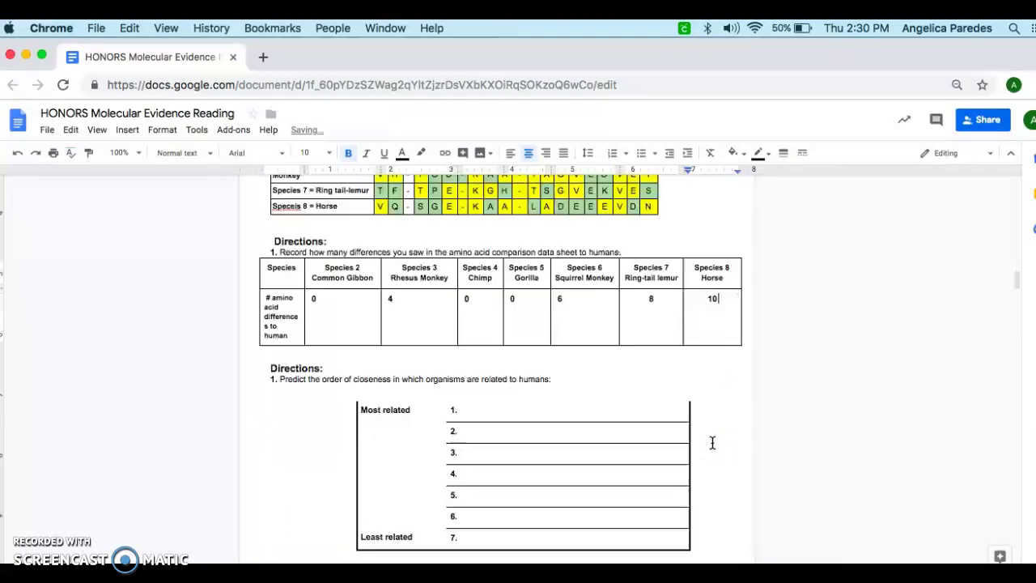
pyautogui.scroll(-1, 712, 441)
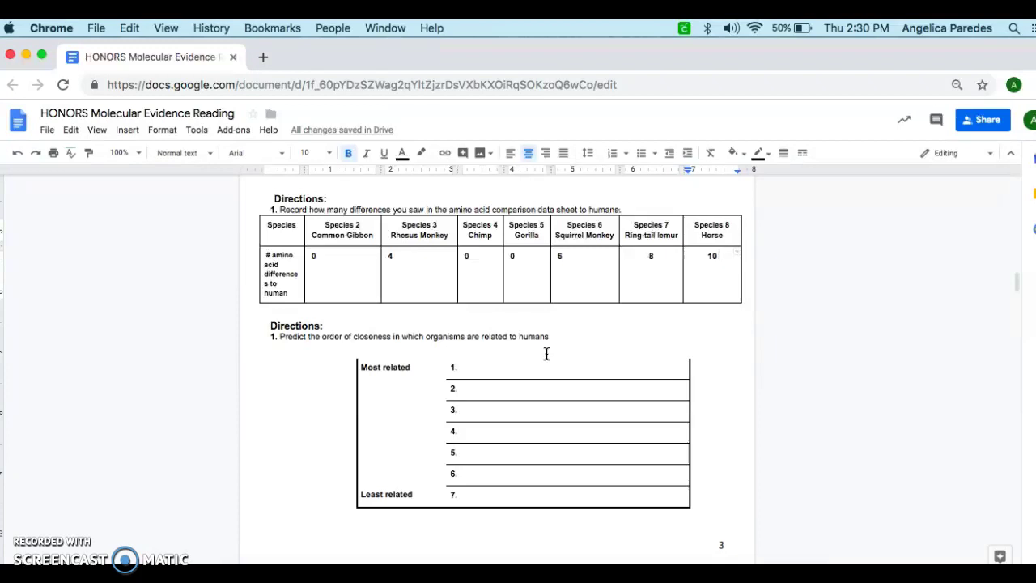
pyautogui.scroll(3, 546, 353)
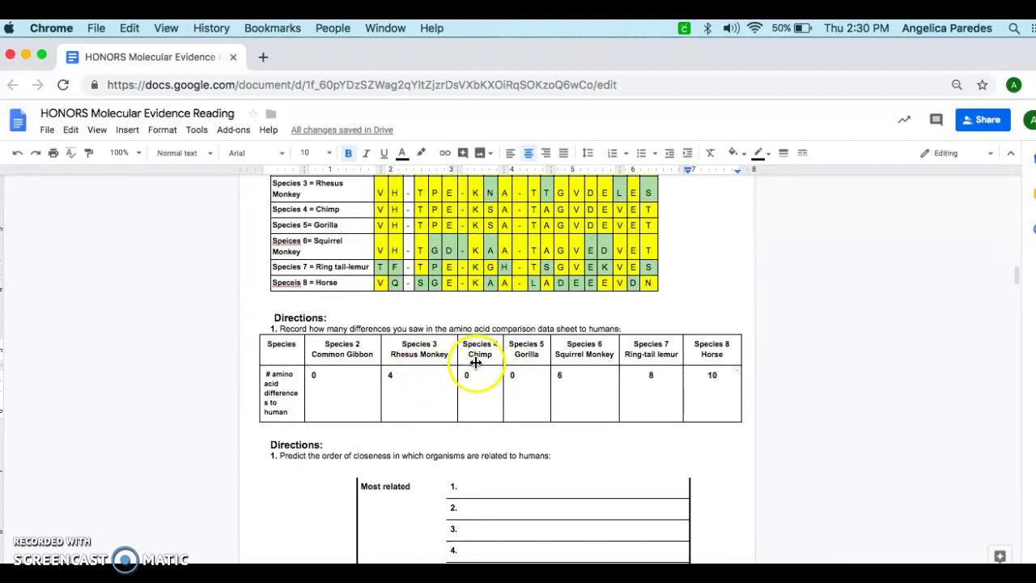
pyautogui.click(479, 488)
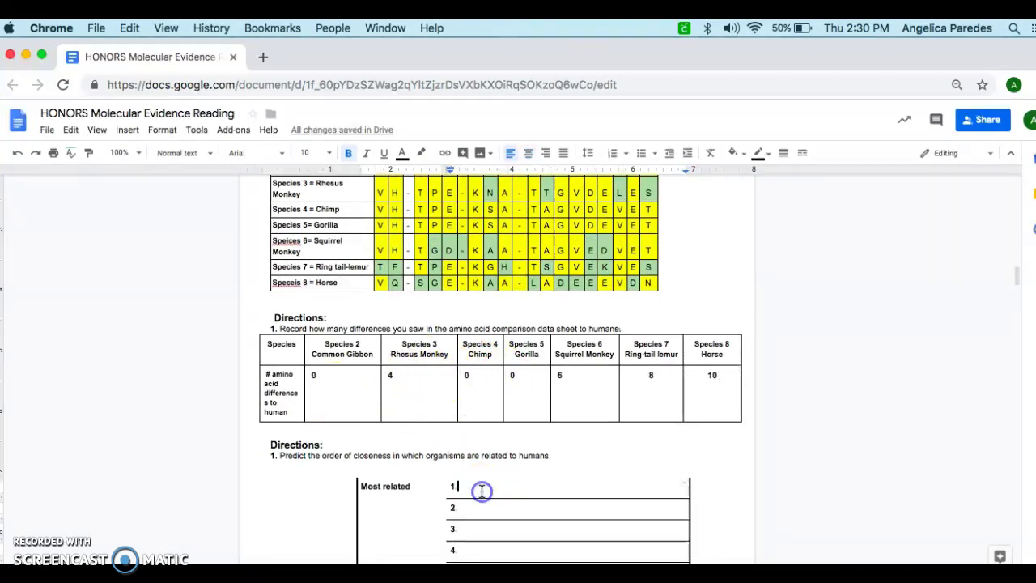
pyautogui.write('Gibbon, Chim')
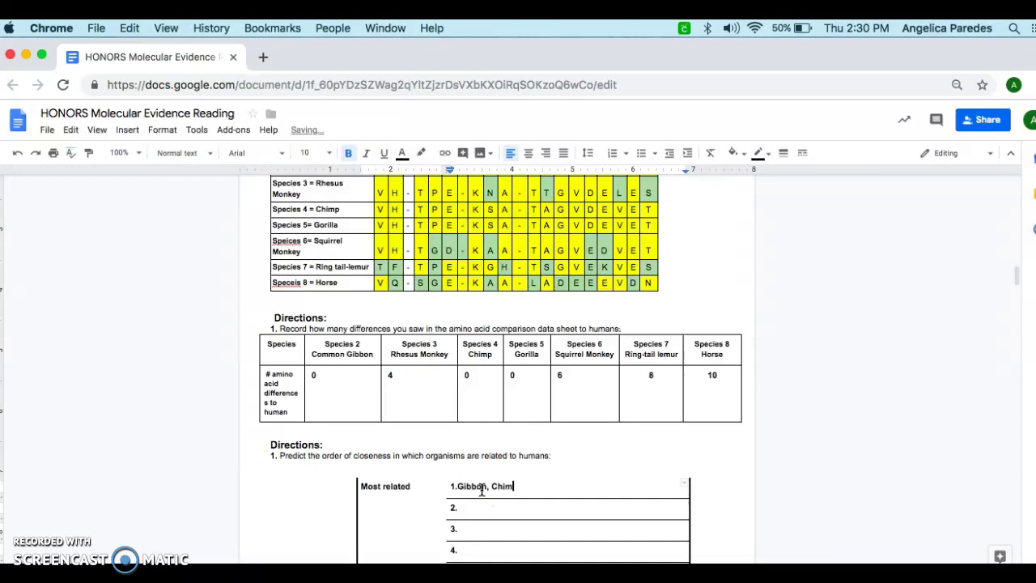
pyautogui.write('p, and ')
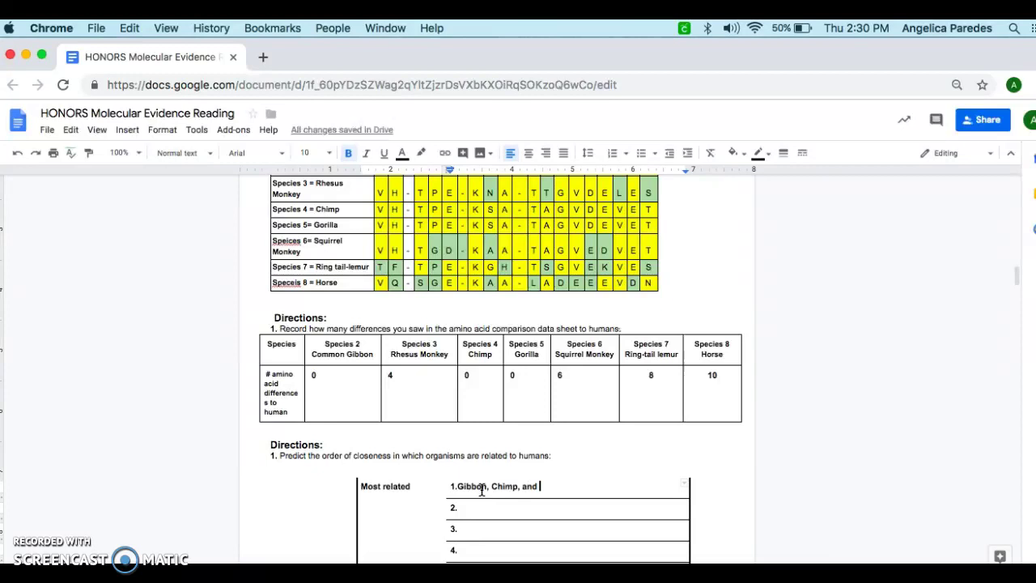
pyautogui.write('Gorill')
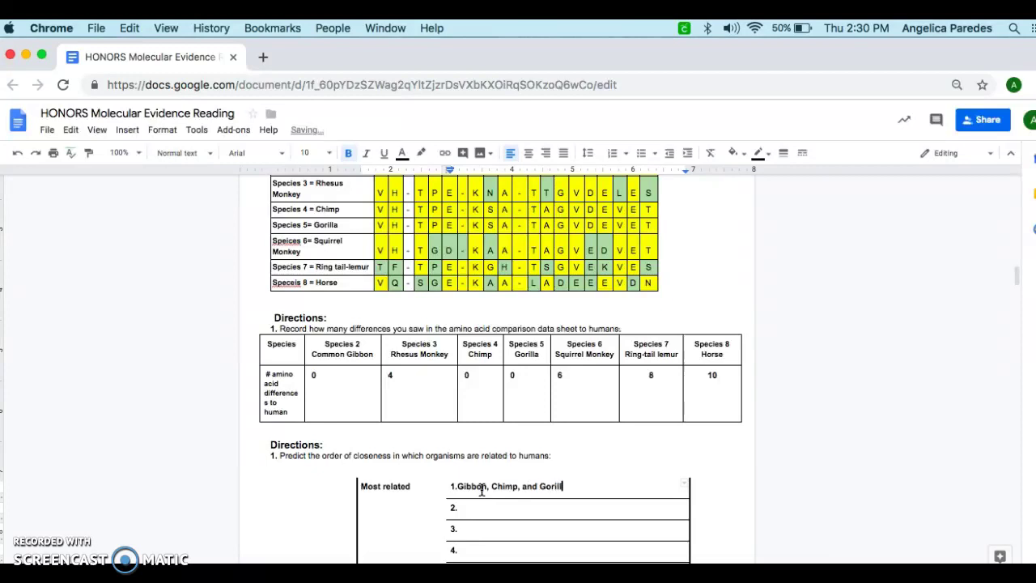
pyautogui.write('a')
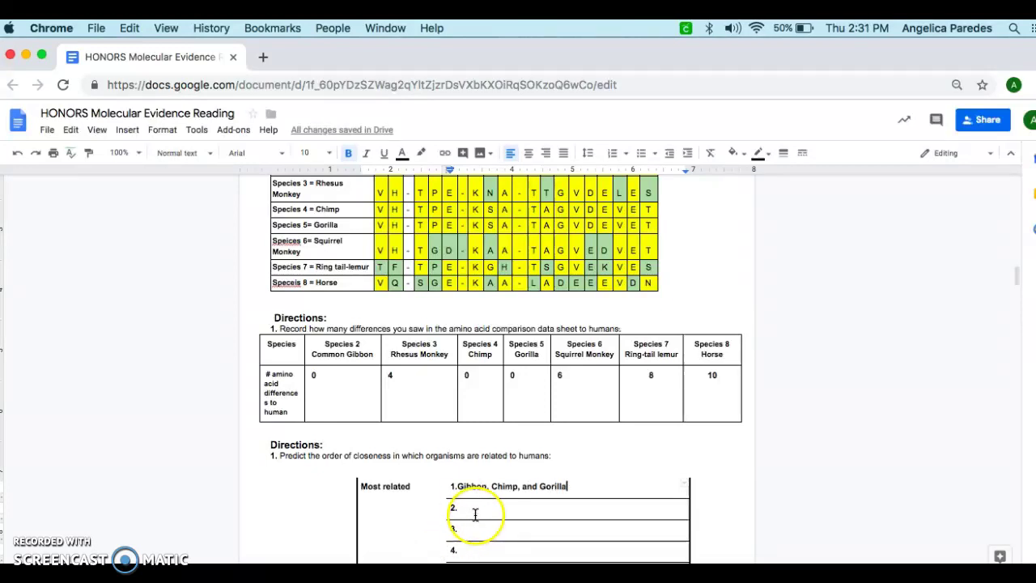
# - Enter "Rhesus Monkey" on line 2 of the closeness prediction table and place the cursor on line 3
pyautogui.click(475, 507)
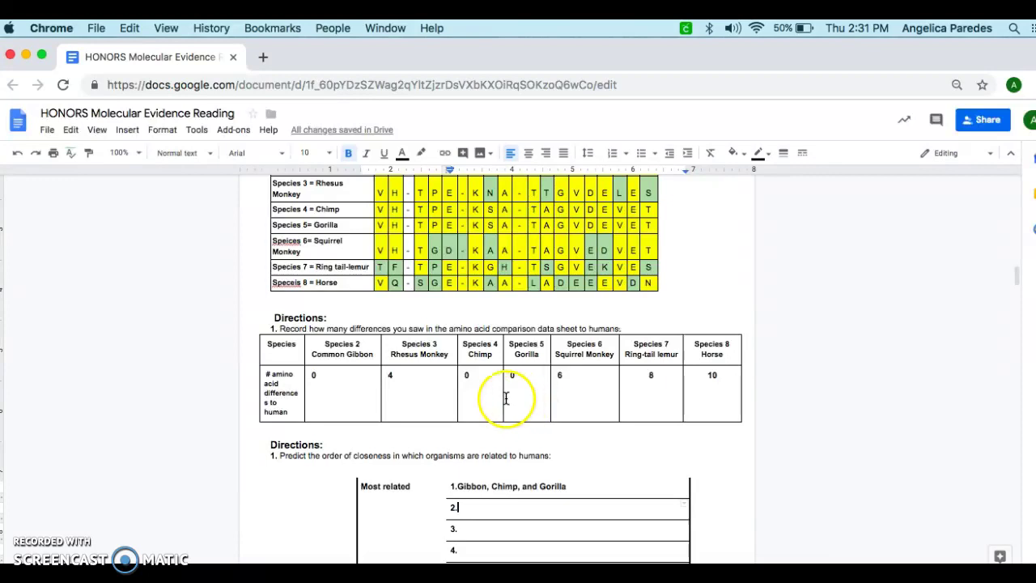
pyautogui.scroll(-1, 434, 388)
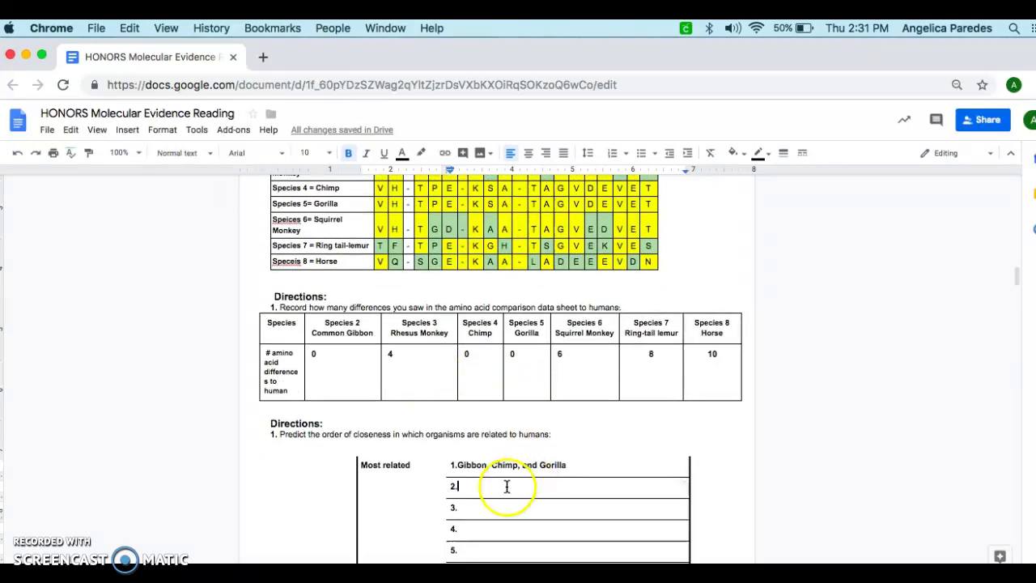
pyautogui.write('Rhesus')
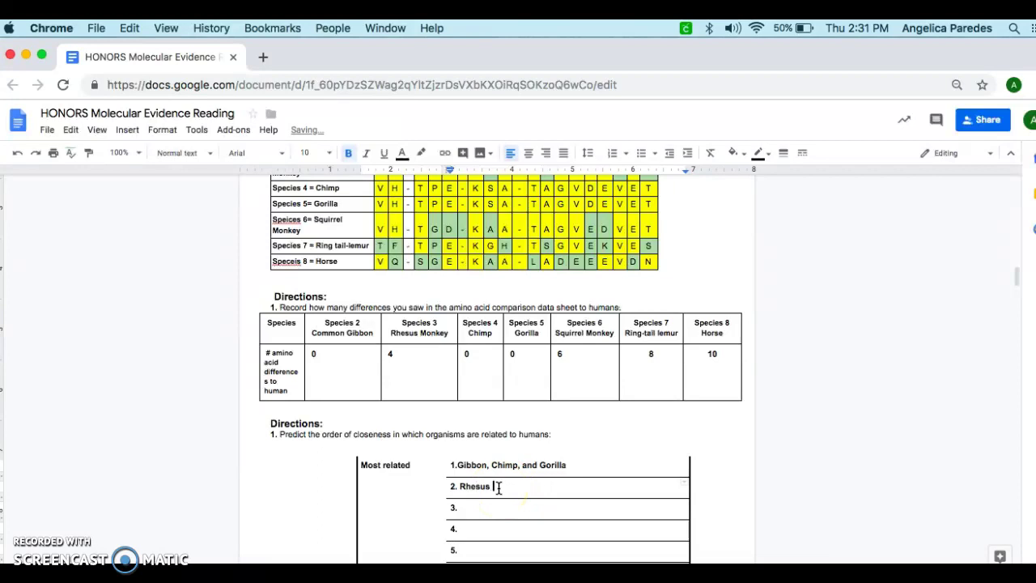
pyautogui.write(' Monkey')
pyautogui.click(488, 510)
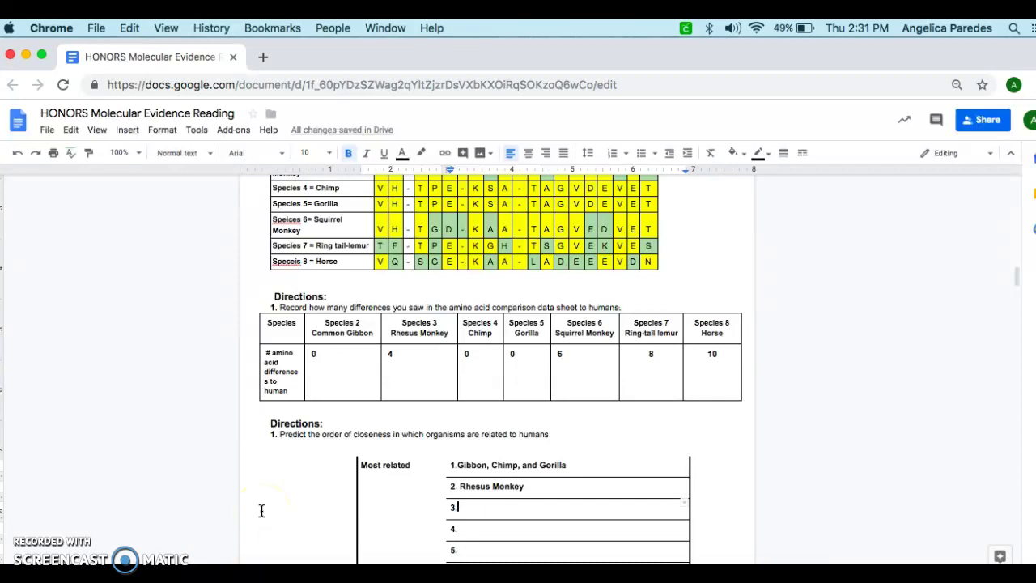
# - Review the Part C More Practice instructions and the Sequence A species comparison, and return to the closeness prediction table
pyautogui.scroll(-5, 343, 514)
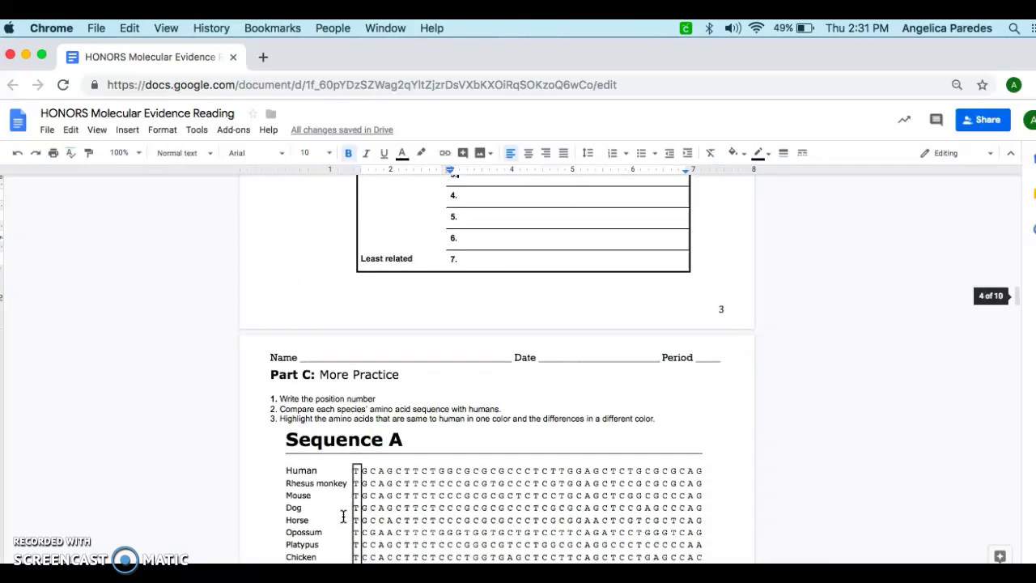
pyautogui.scroll(-2, 343, 515)
pyautogui.click(353, 419)
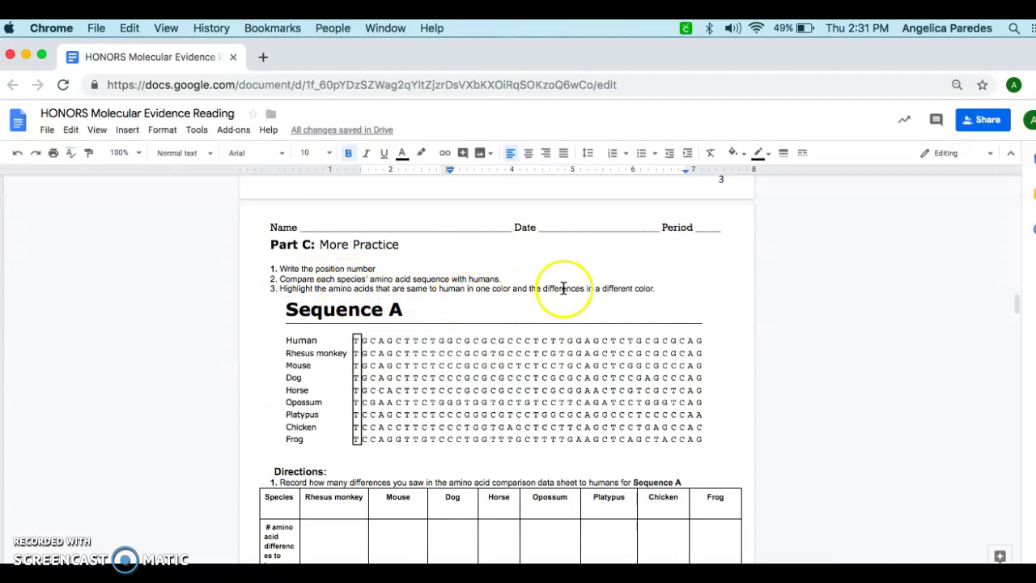
pyautogui.scroll(1, 564, 288)
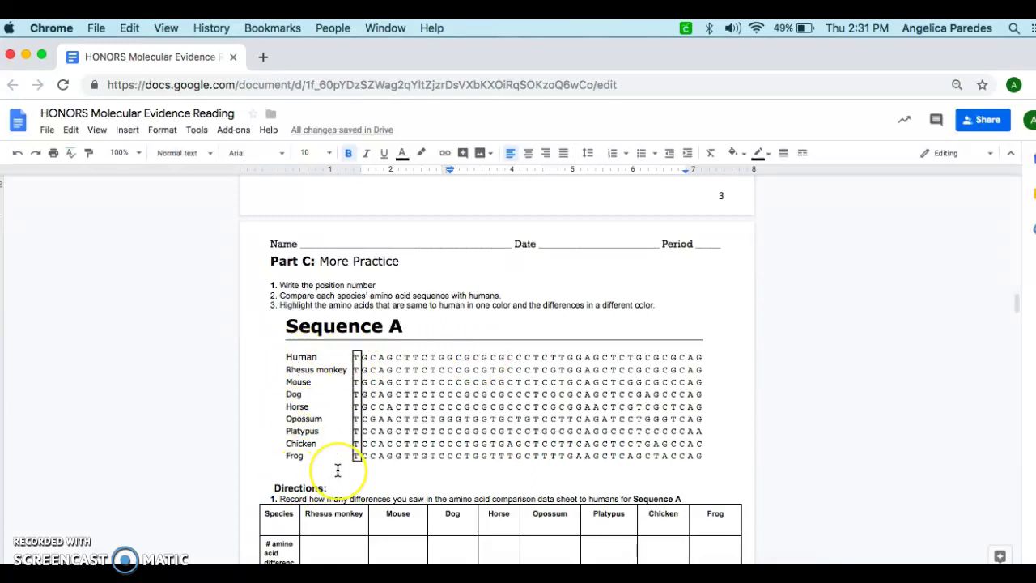
pyautogui.scroll(8, 338, 470)
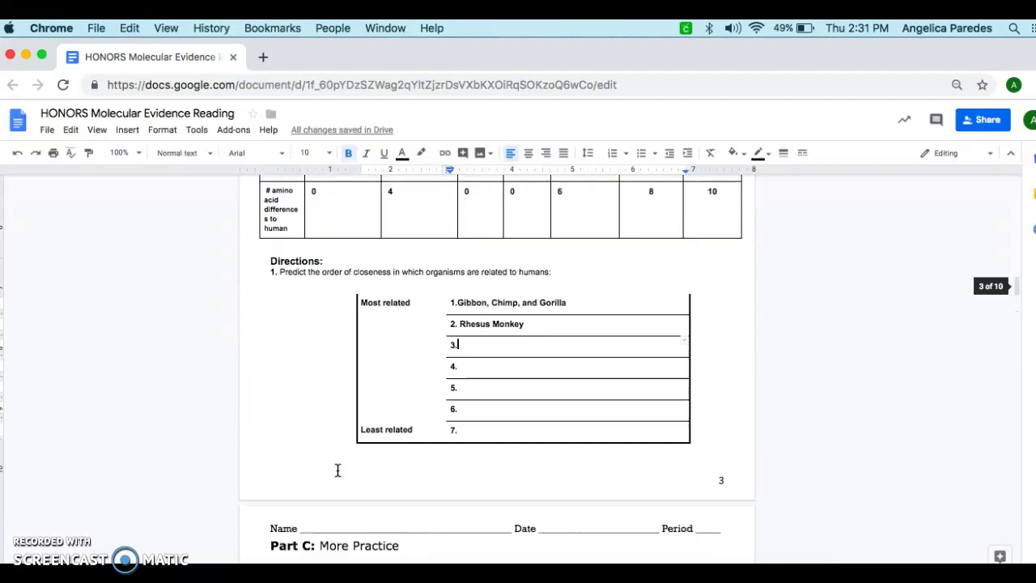
pyautogui.scroll(1, 337, 470)
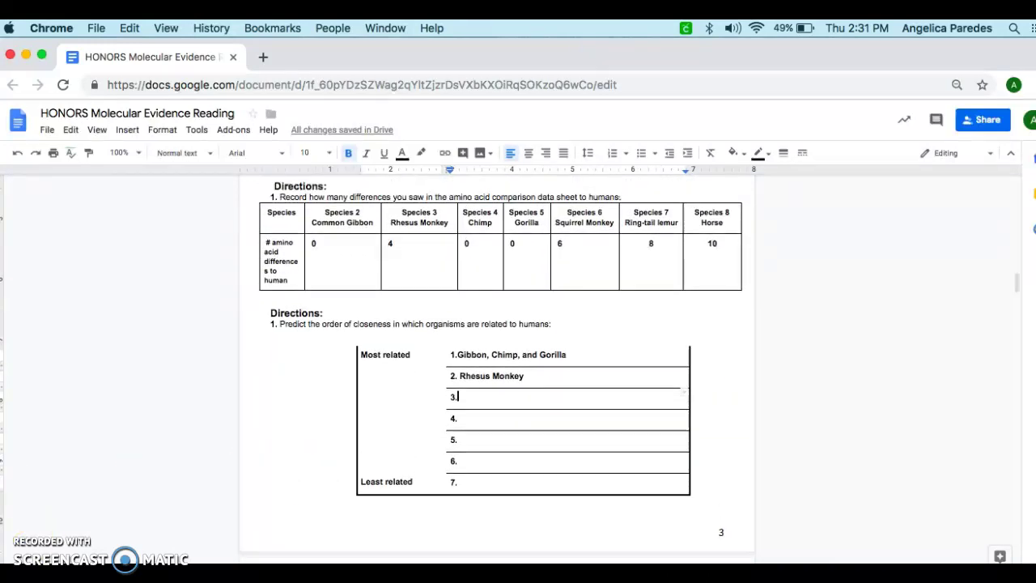